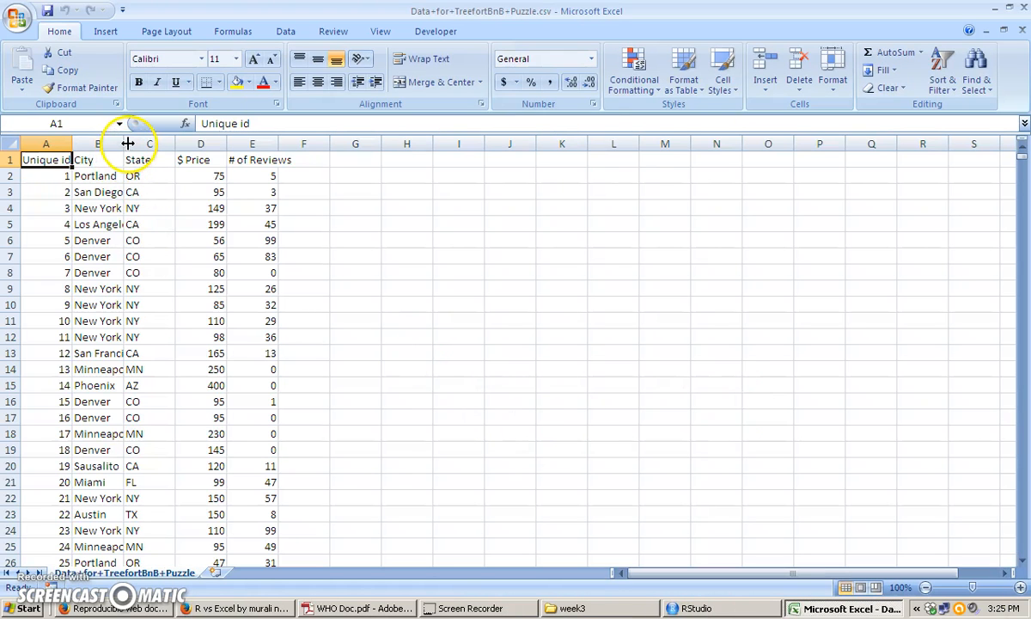
# Widen column B so the full city names fit.
pyautogui.moveTo(128, 144); pyautogui.dragTo(149, 144)
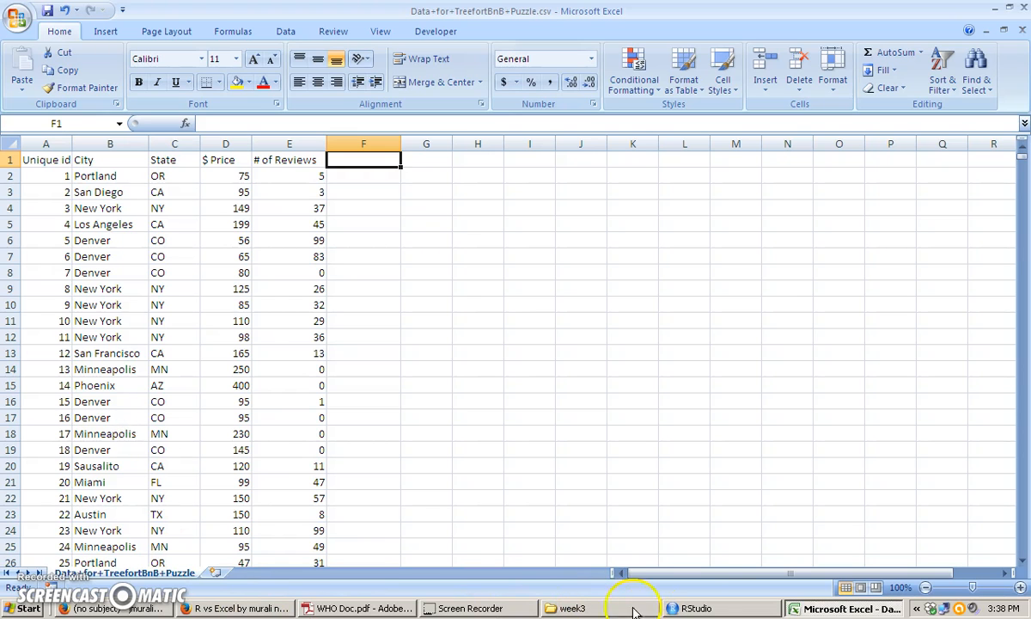
# Switch to RStudio to examine the console's median prices by city and state, and return to the Excel workbook.
pyautogui.click(692, 609)
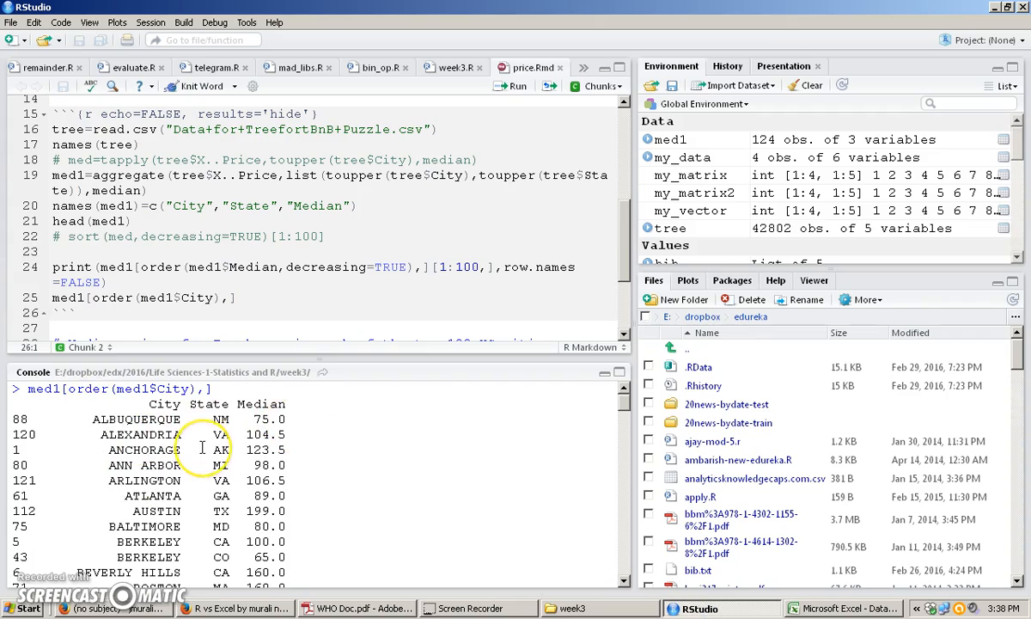
pyautogui.scroll(-2, 202, 447)
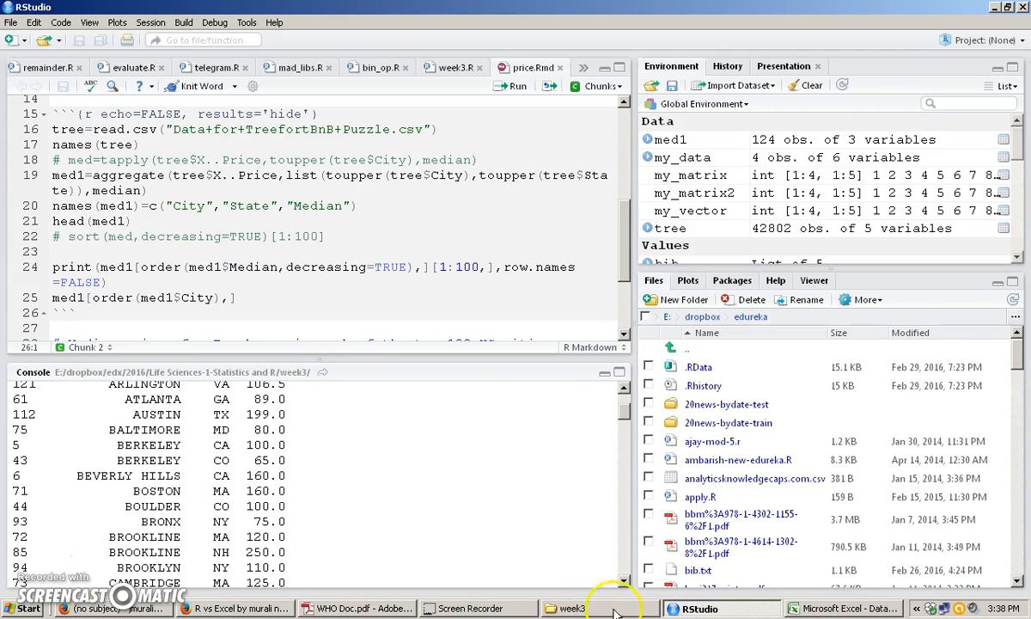
pyautogui.click(800, 609)
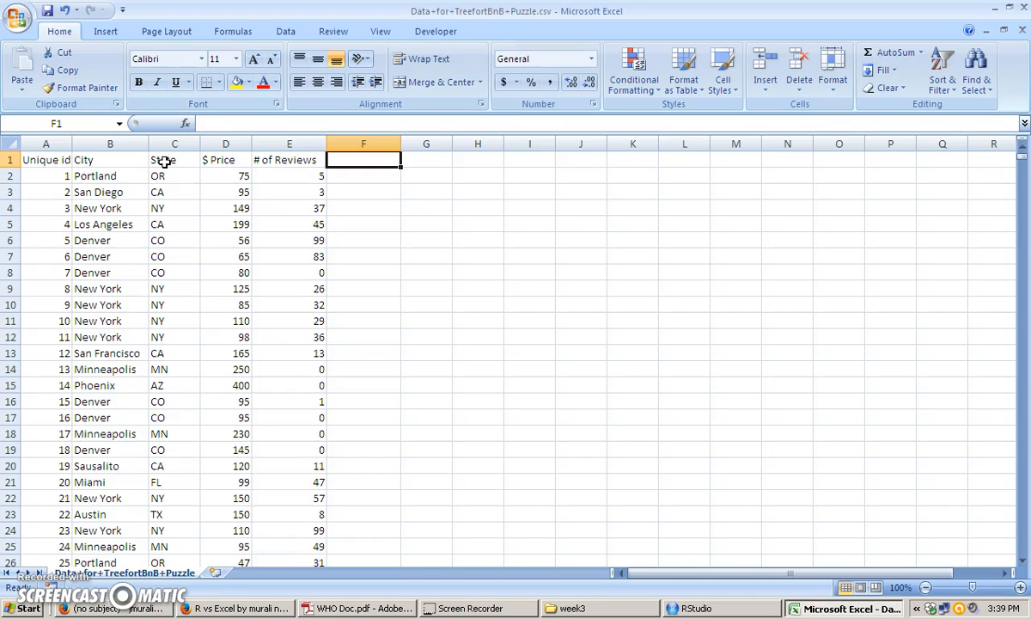
# Enter the formula =B1&" "&C1 in cell F1 to join the City and State headers with a space.
pyautogui.click(281, 124)
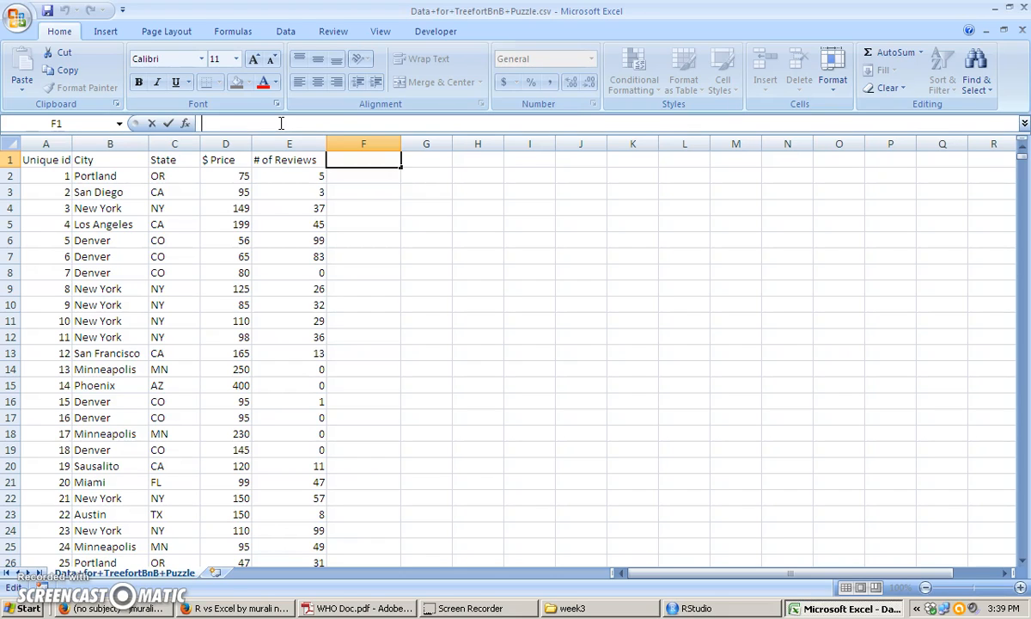
pyautogui.write('=')
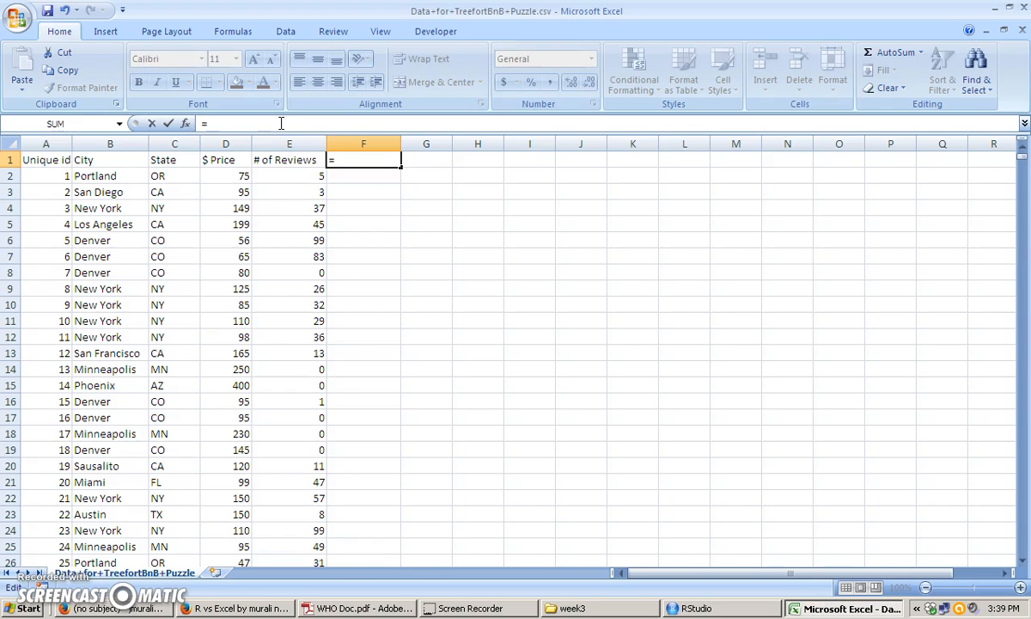
pyautogui.write('b1&')
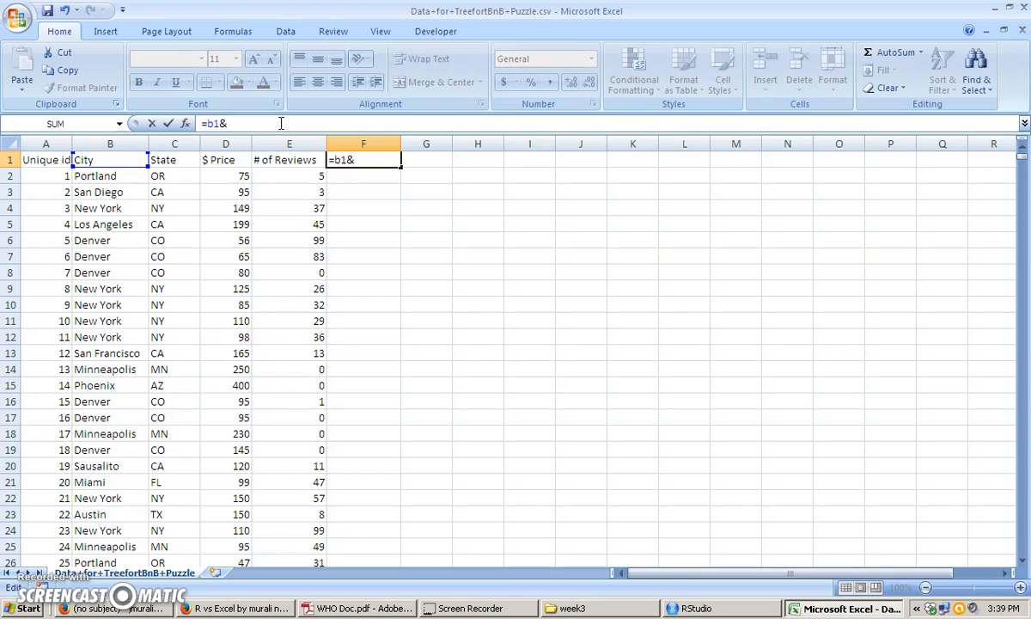
pyautogui.write('" "&c1')
pyautogui.press('Return')
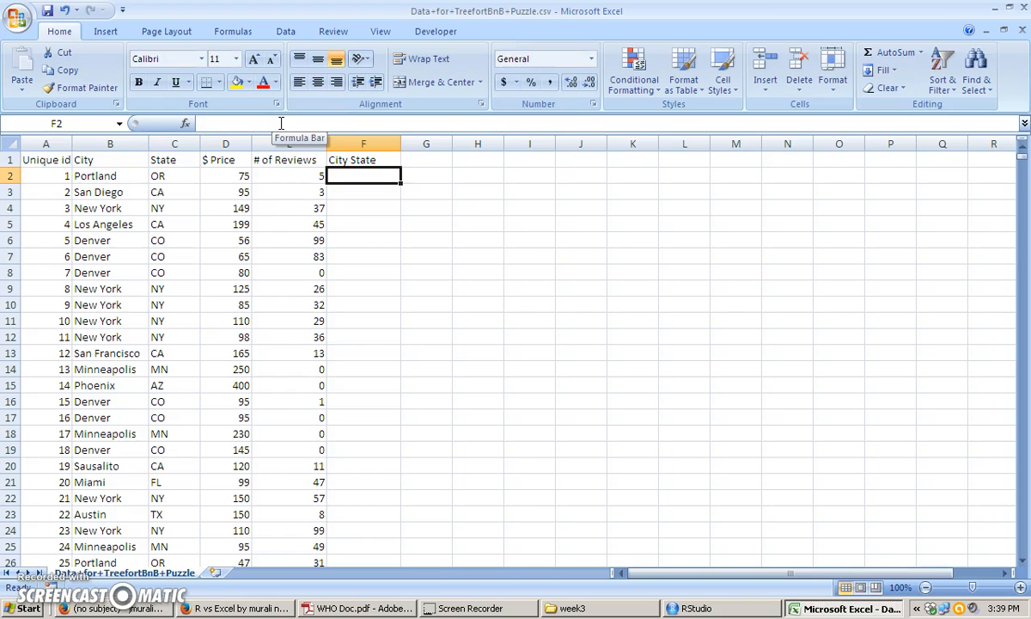
# Copy the joining formula from F1 down column F for every data row.
pyautogui.press('Up')
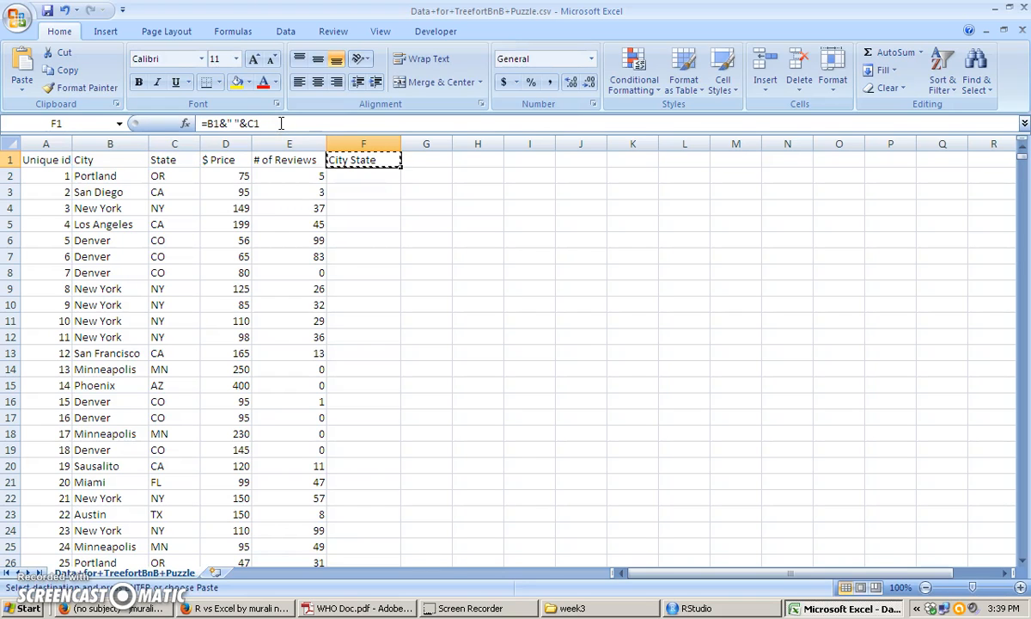
pyautogui.hotkey('ctrl', 'c')
pyautogui.press('Down')
pyautogui.hotkey('ctrl', 'v')
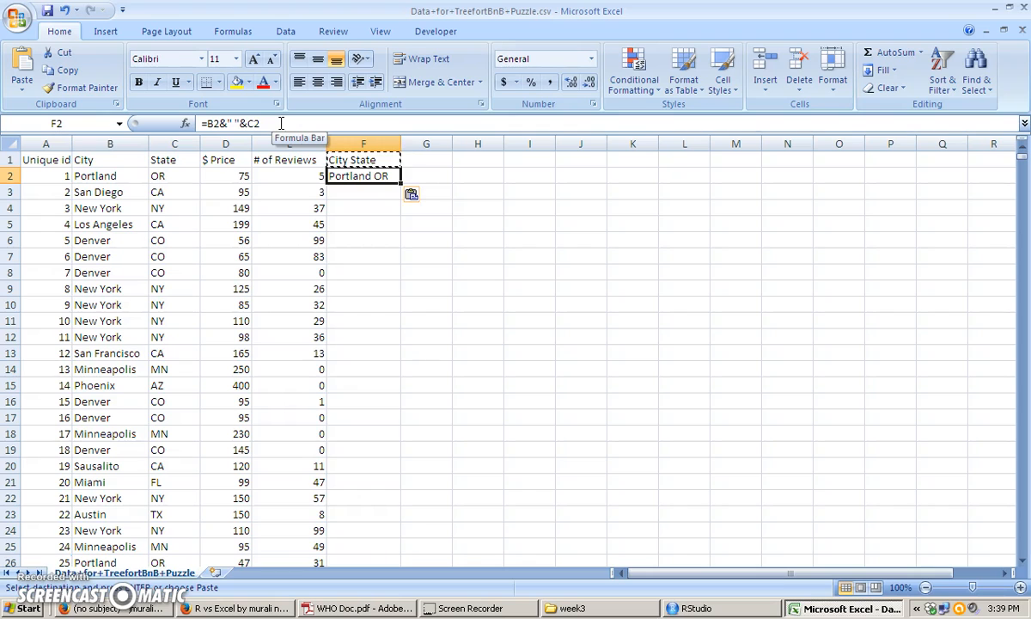
pyautogui.hotkey('ctrl', 'shift', 'End')
pyautogui.press('Return')
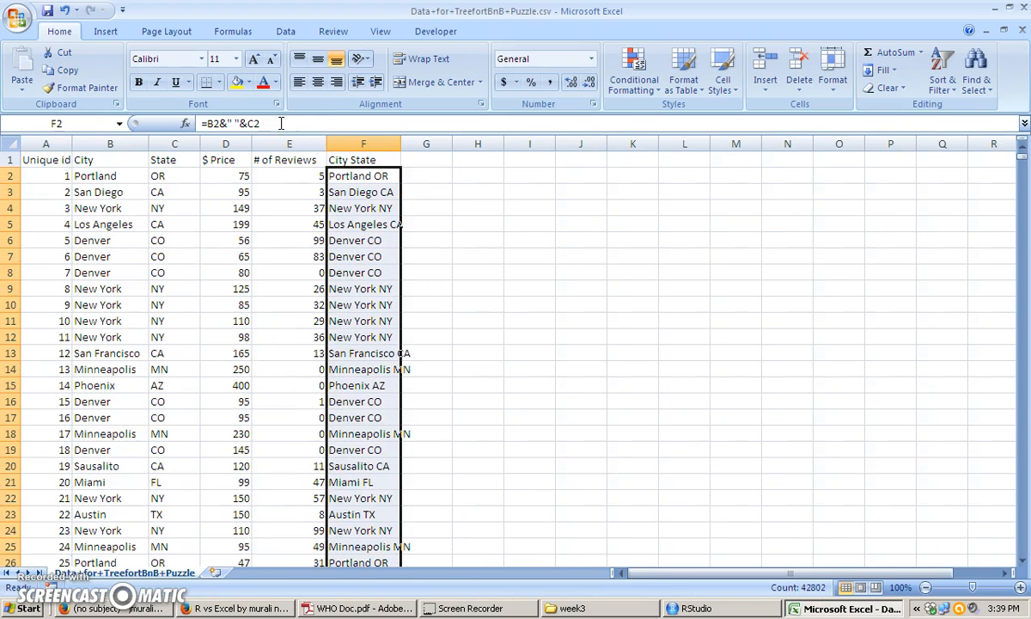
pyautogui.press('Up')
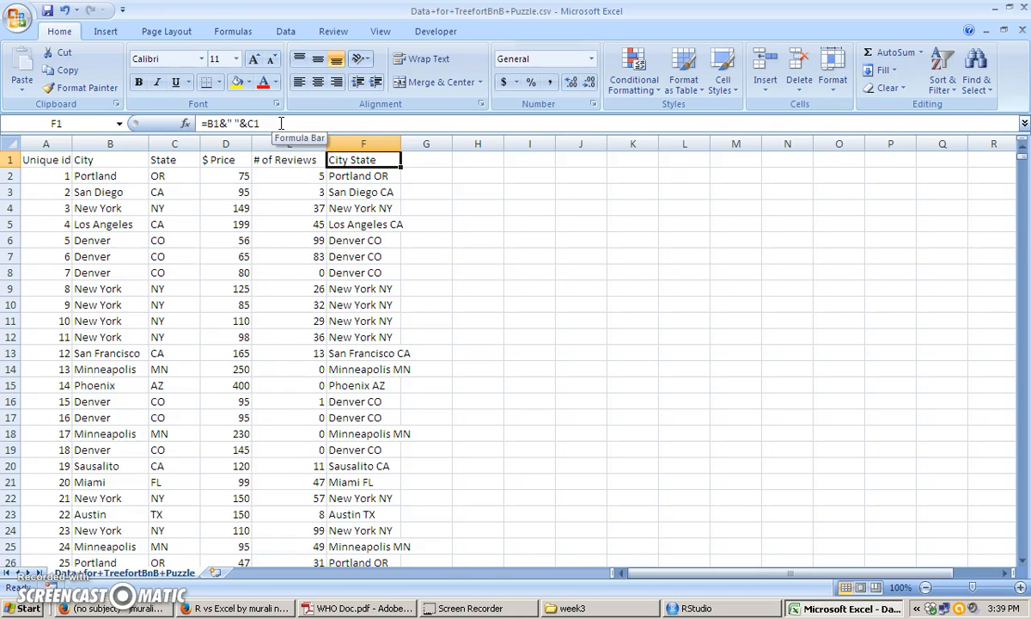
# Enter the header Median in cell G1.
pyautogui.press('Right')
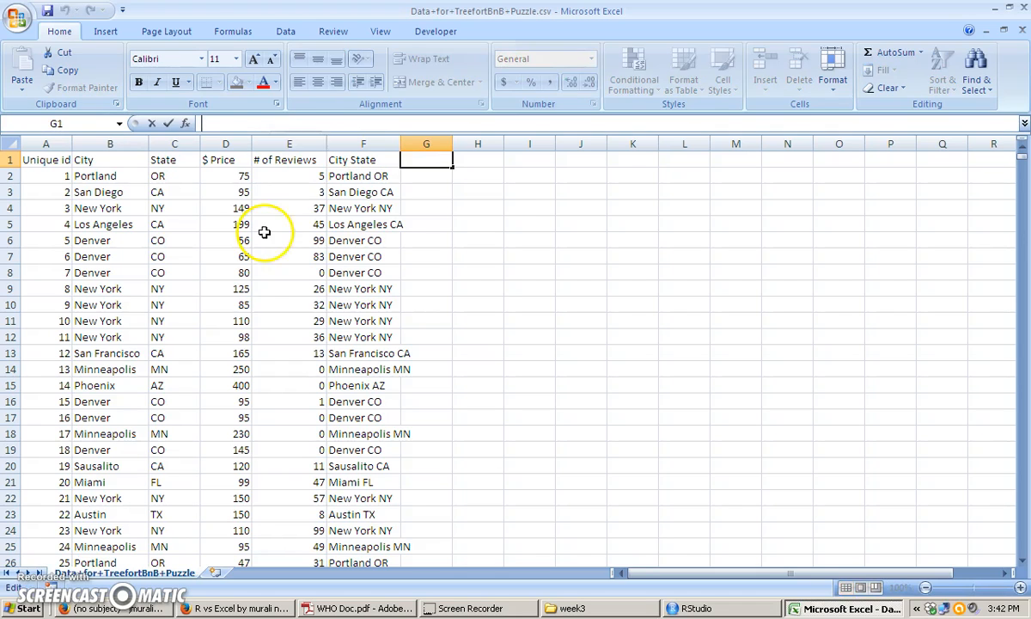
pyautogui.click(262, 123)
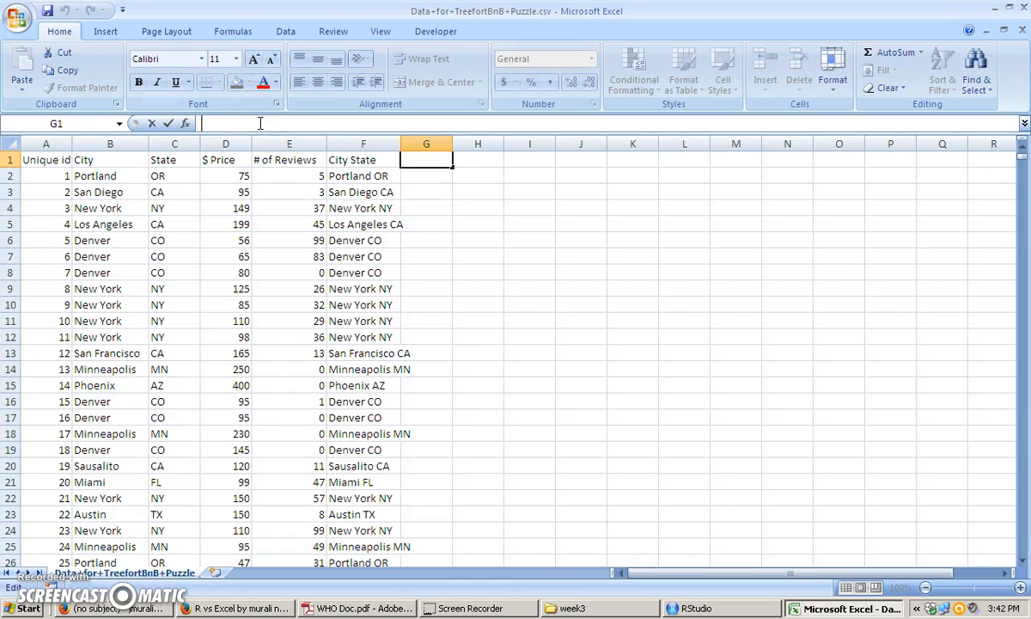
pyautogui.write('=')
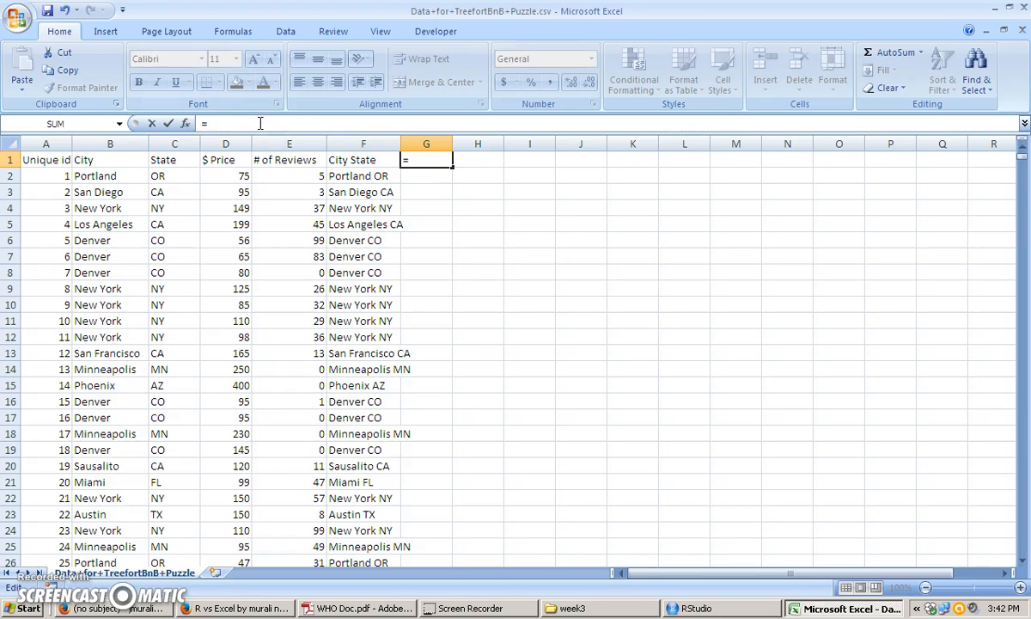
pyautogui.write('MED')
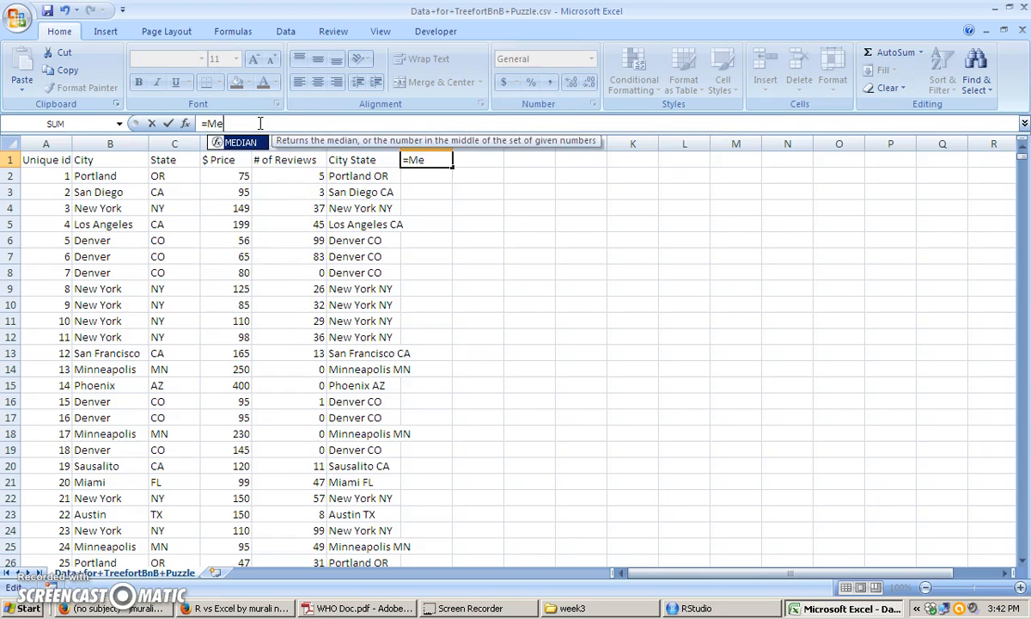
pyautogui.press('Escape')
pyautogui.write('Med')
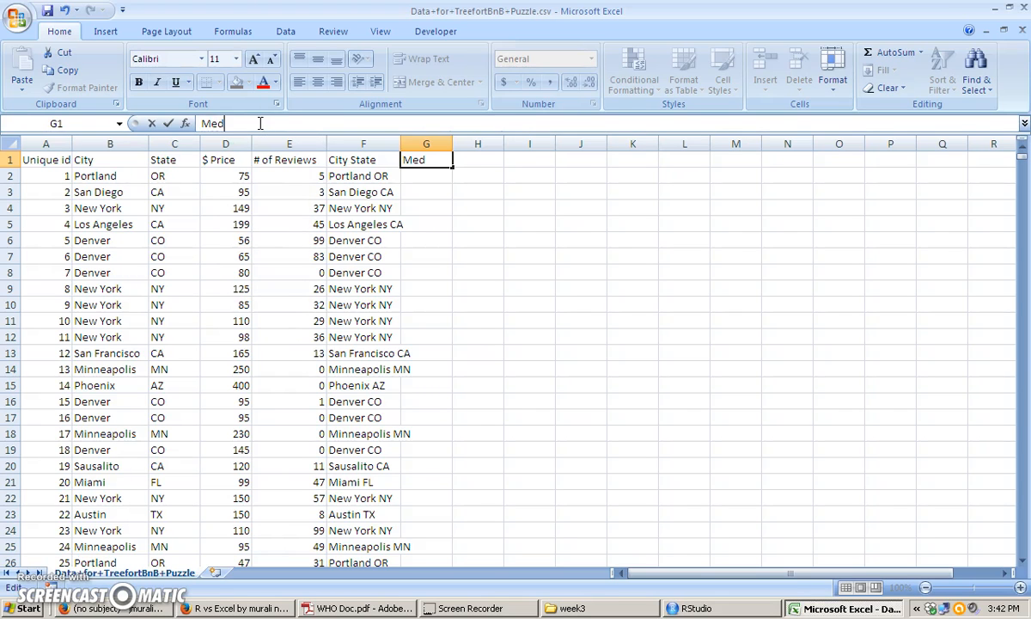
pyautogui.press('BackSpace')
pyautogui.write('dian')
pyautogui.press('Return')
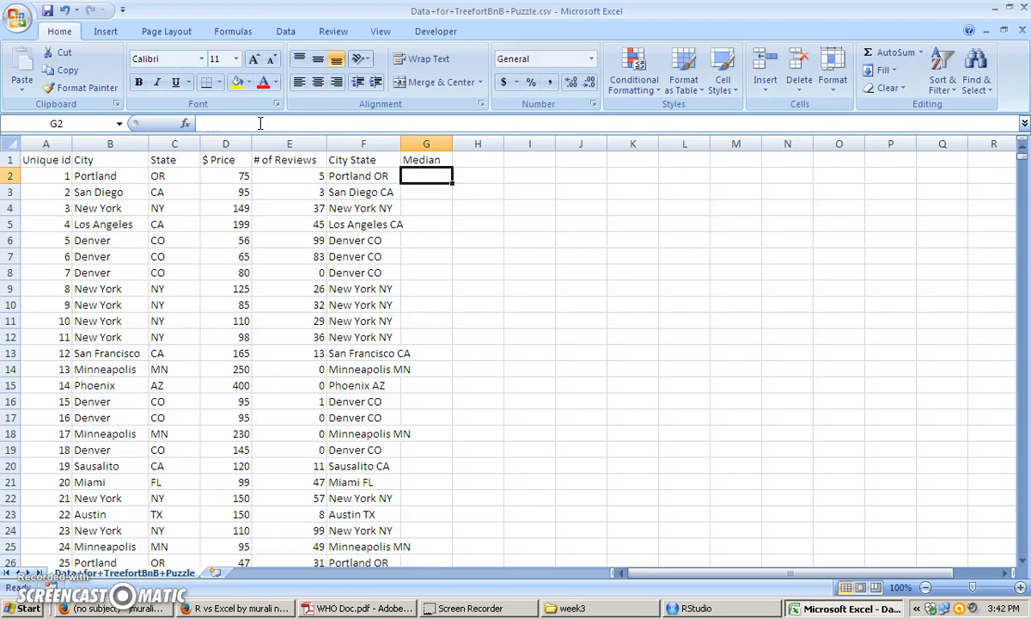
# Calculate the median of the whole price column in cell G2 with =median(d:d).
pyautogui.click(260, 122)
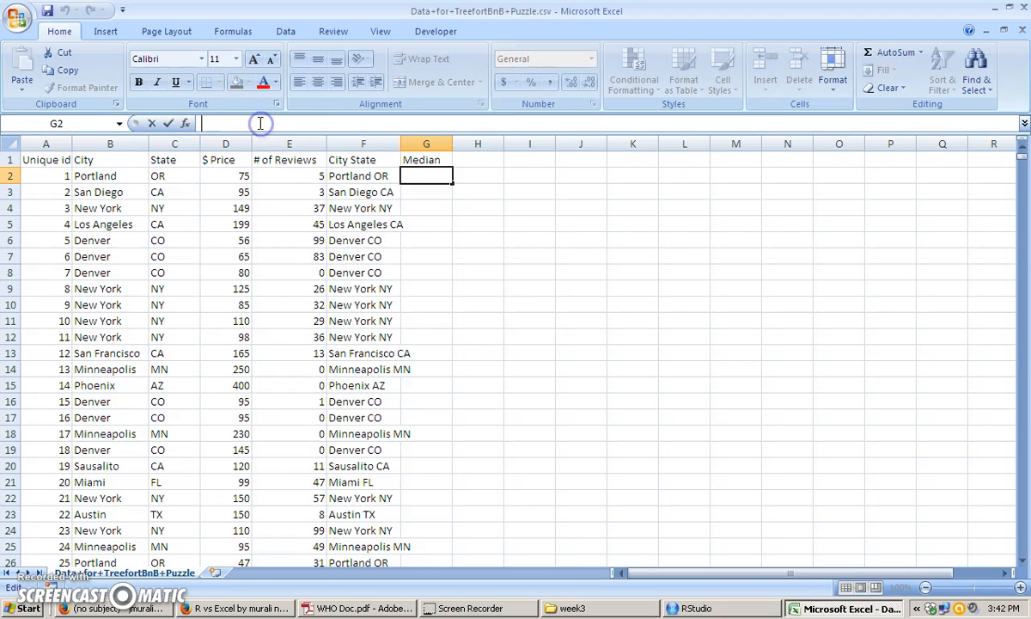
pyautogui.write('=med')
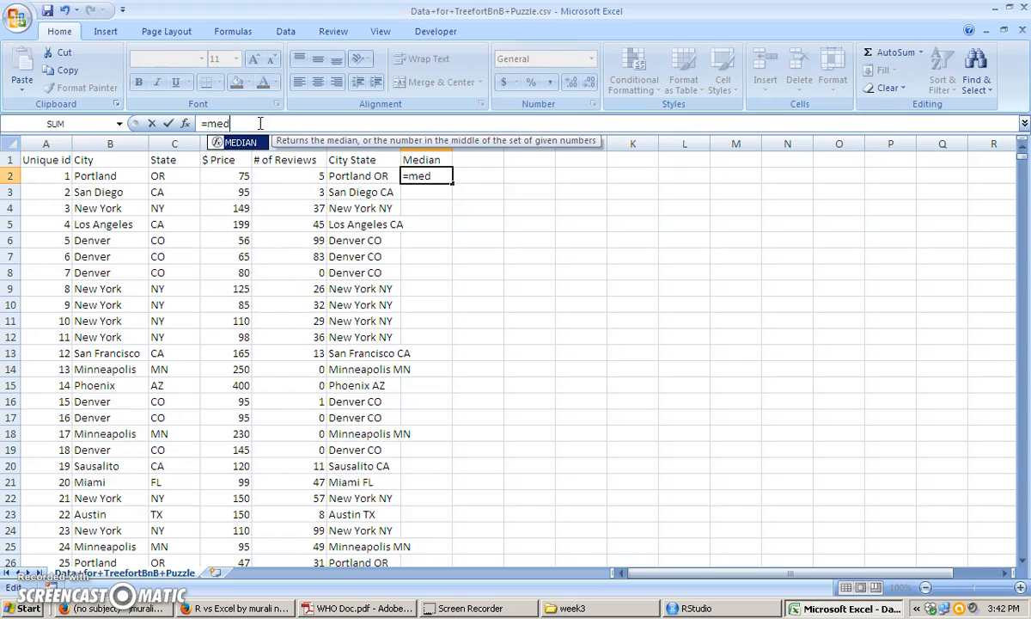
pyautogui.write('ian(')
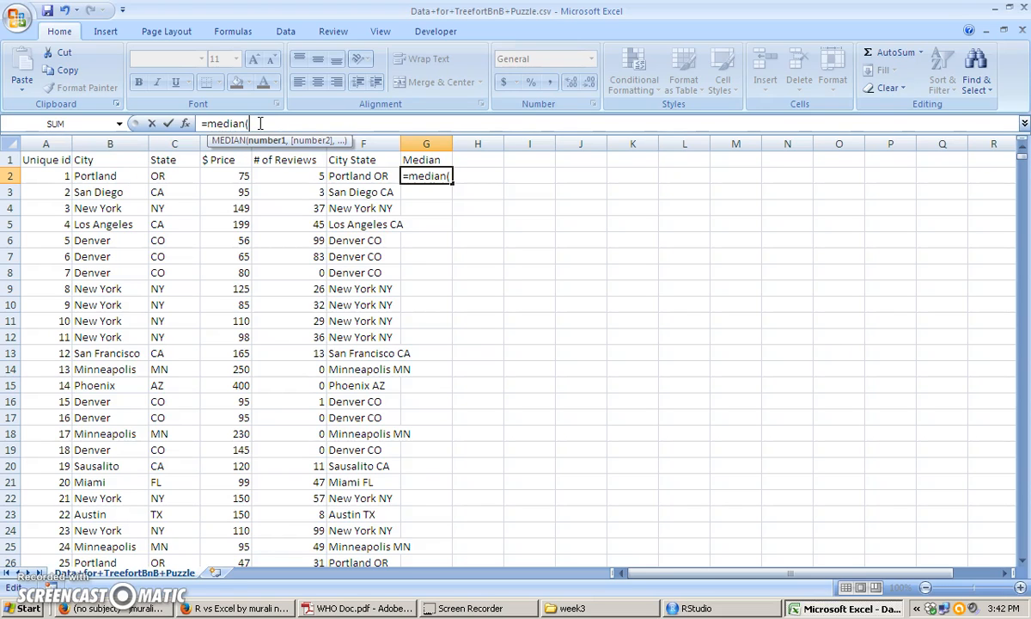
pyautogui.write('d')
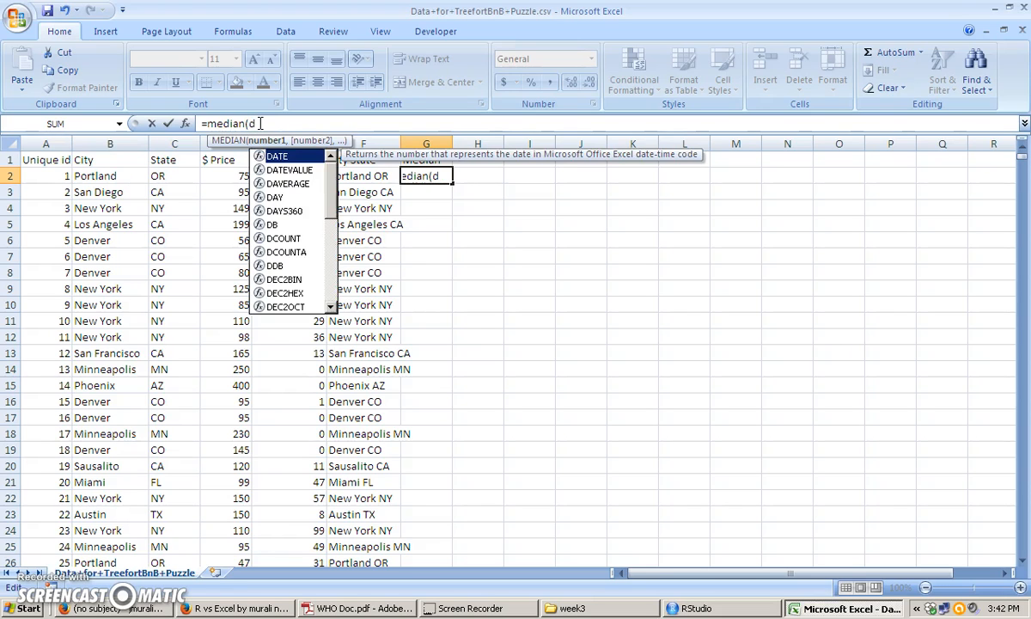
pyautogui.write(':d)')
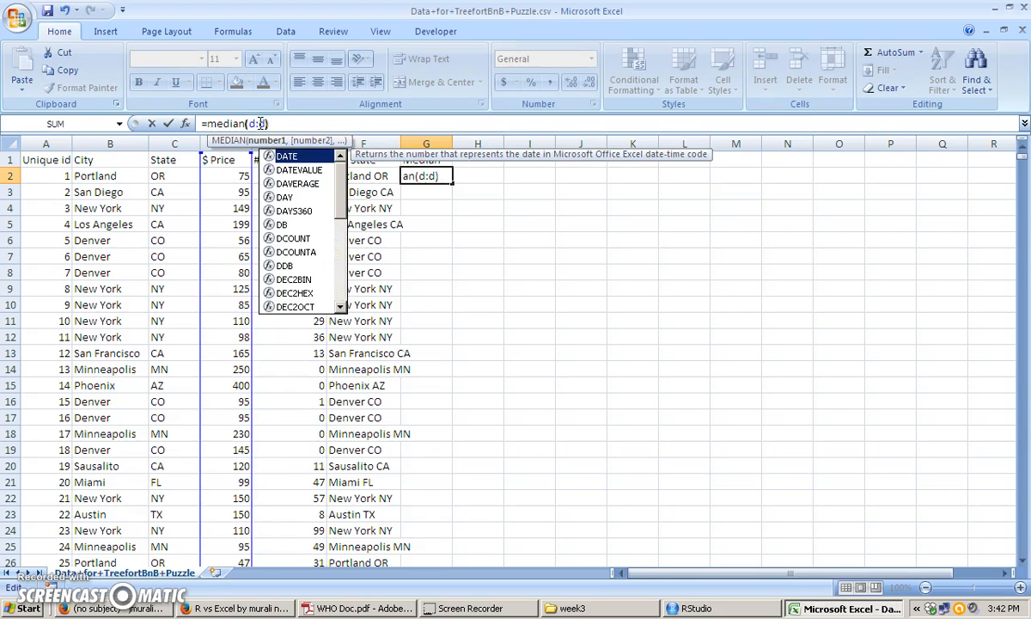
pyautogui.press('Return')
pyautogui.press('Up')
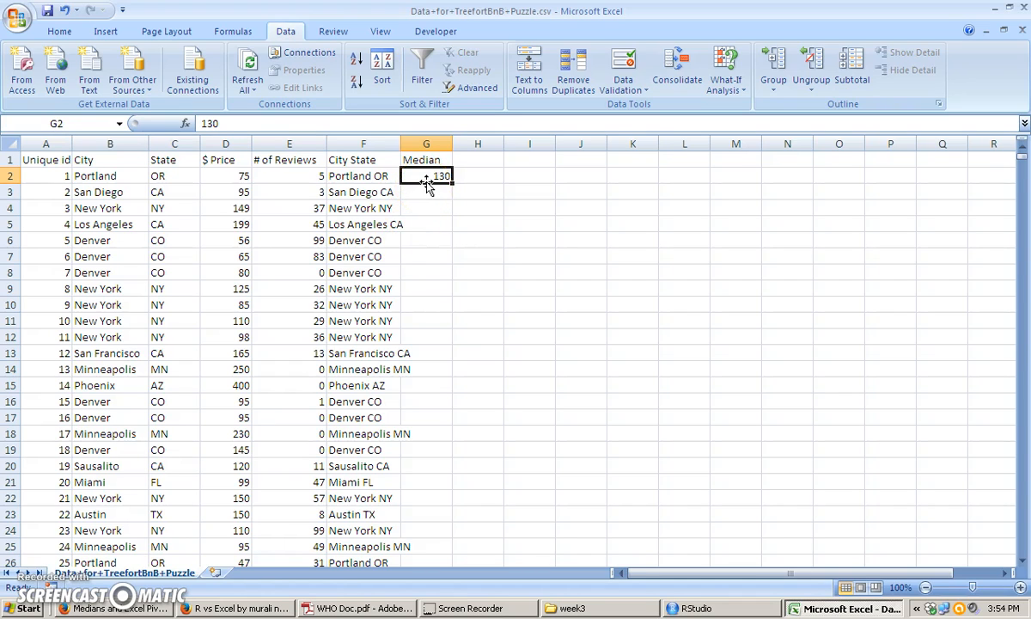
# Delete the Median column G from the sheet.
pyautogui.click(426, 178)
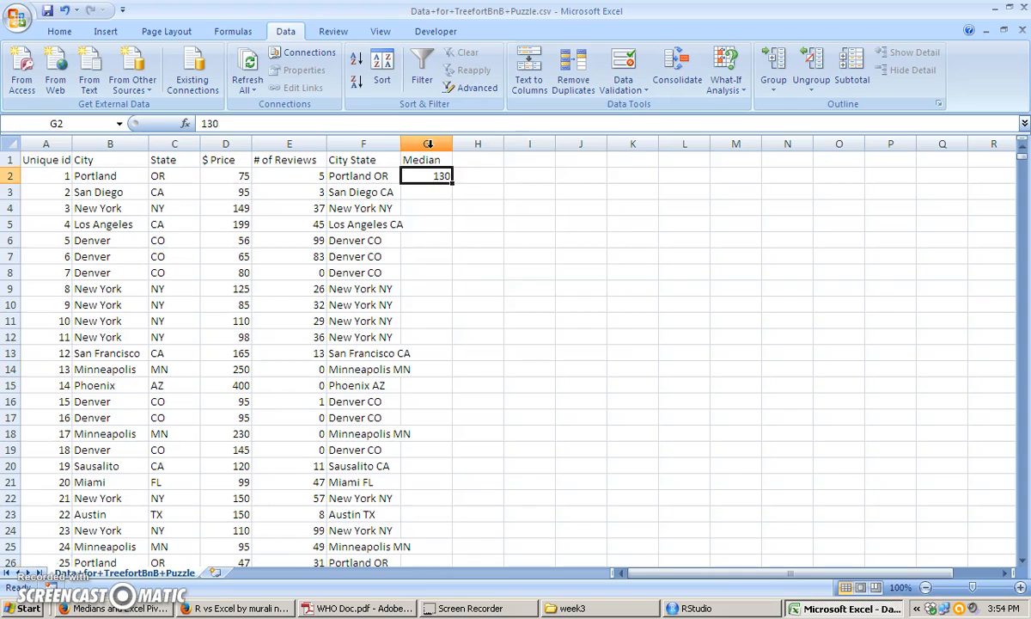
pyautogui.rightClick(428, 144)
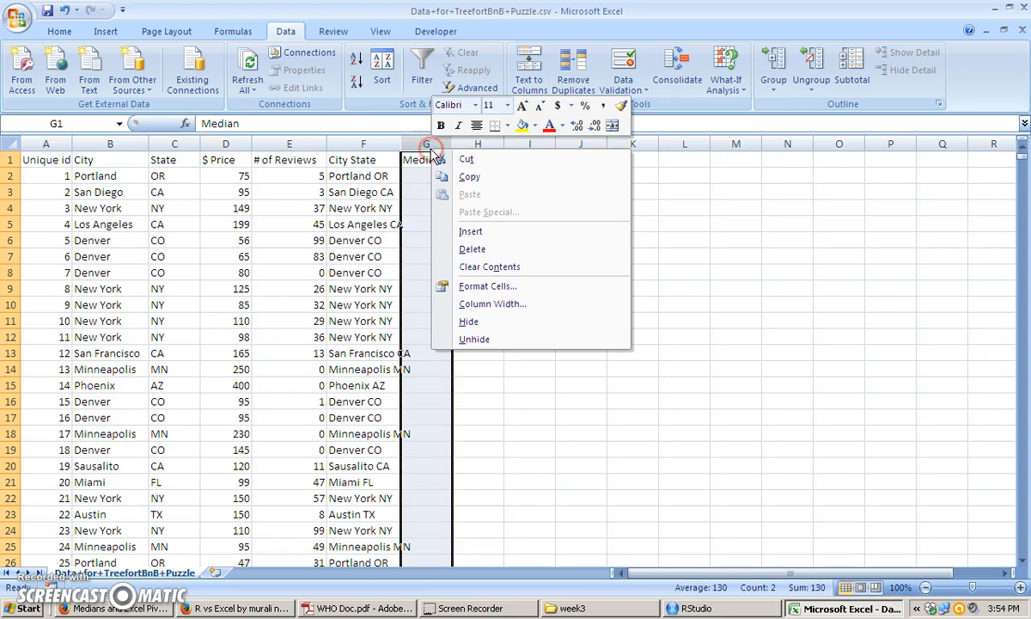
pyautogui.click(484, 251)
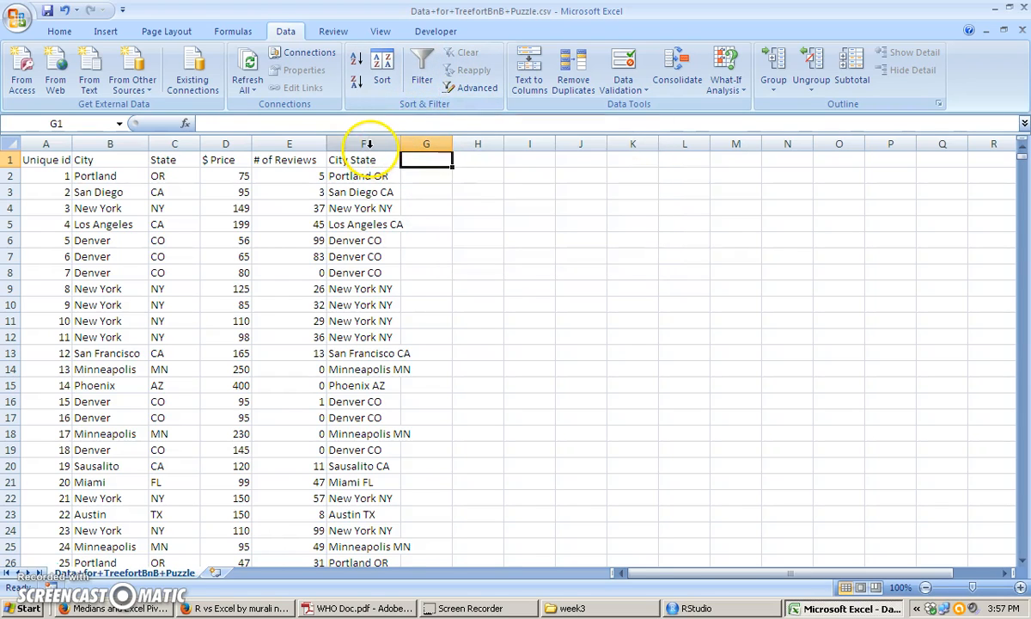
# Use an advanced filter to copy only the unique records of the City State column F to column G.
pyautogui.click(367, 144)
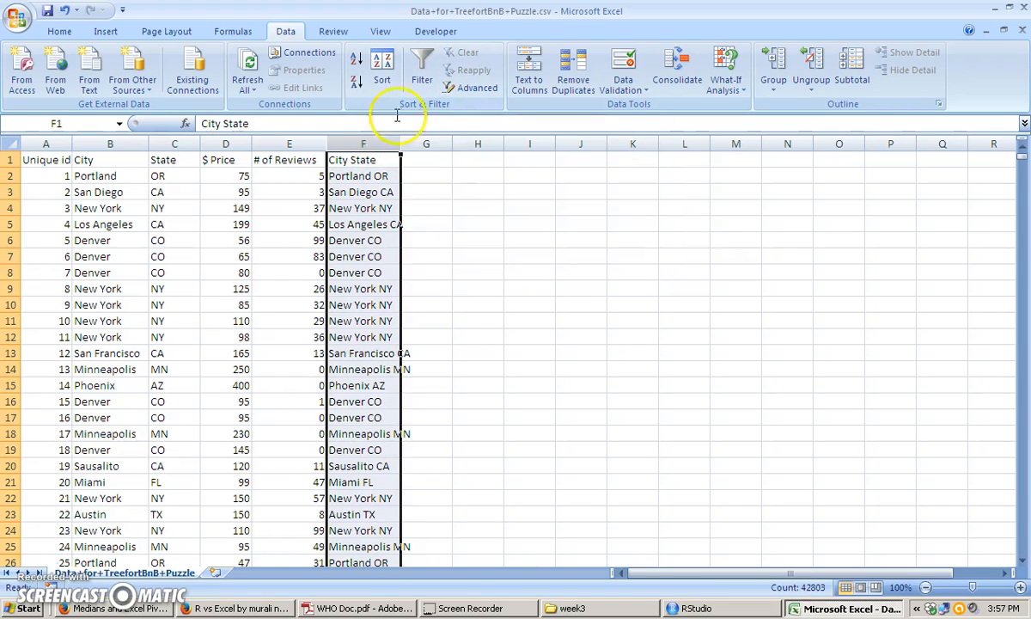
pyautogui.click(422, 67)
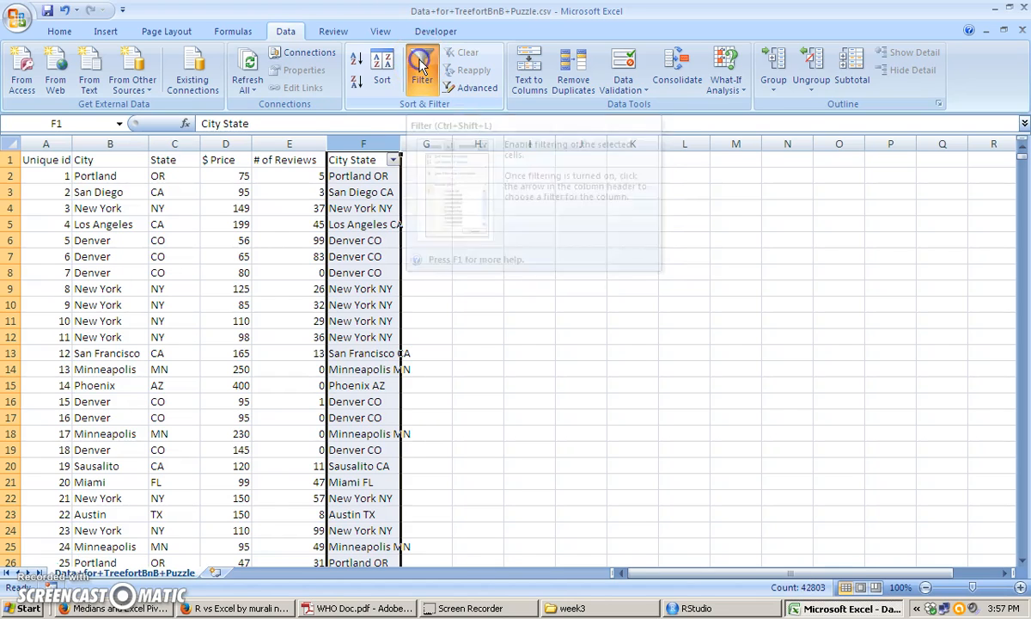
pyautogui.click(460, 90)
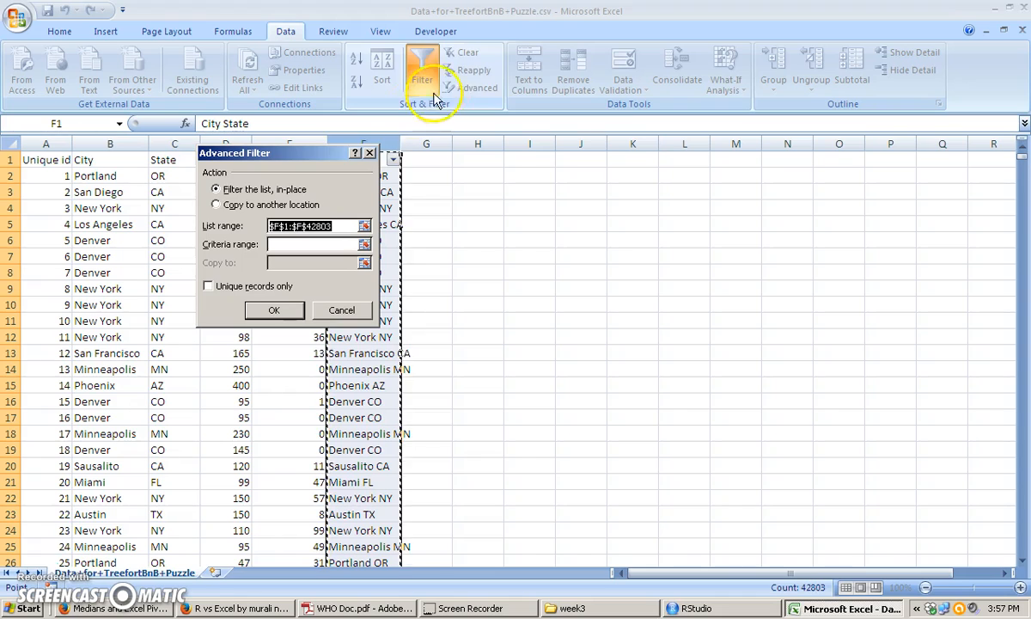
pyautogui.click(225, 208)
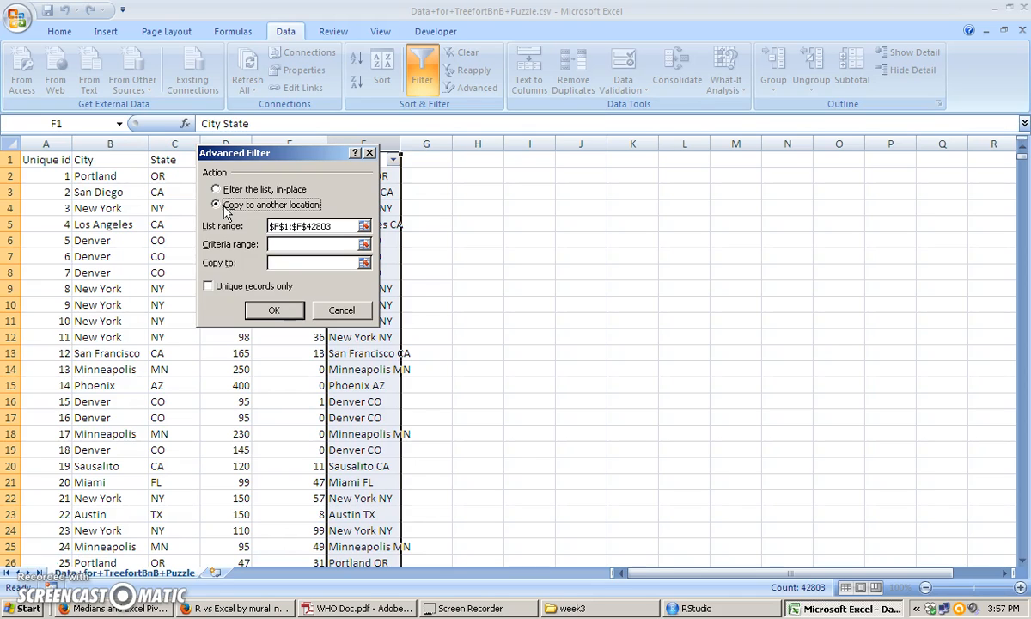
pyautogui.click(222, 288)
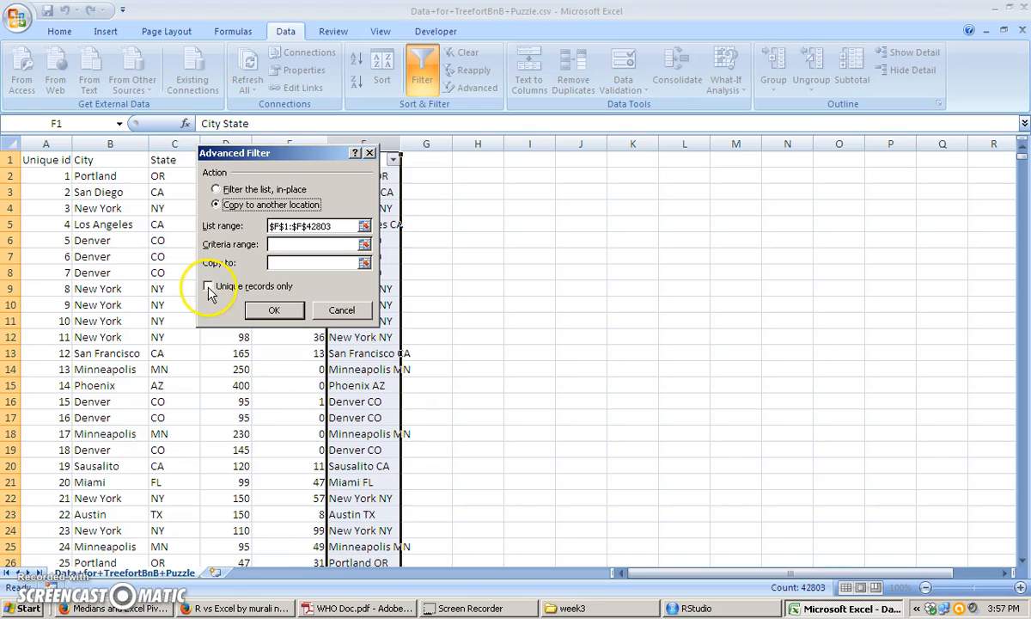
pyautogui.click(209, 288)
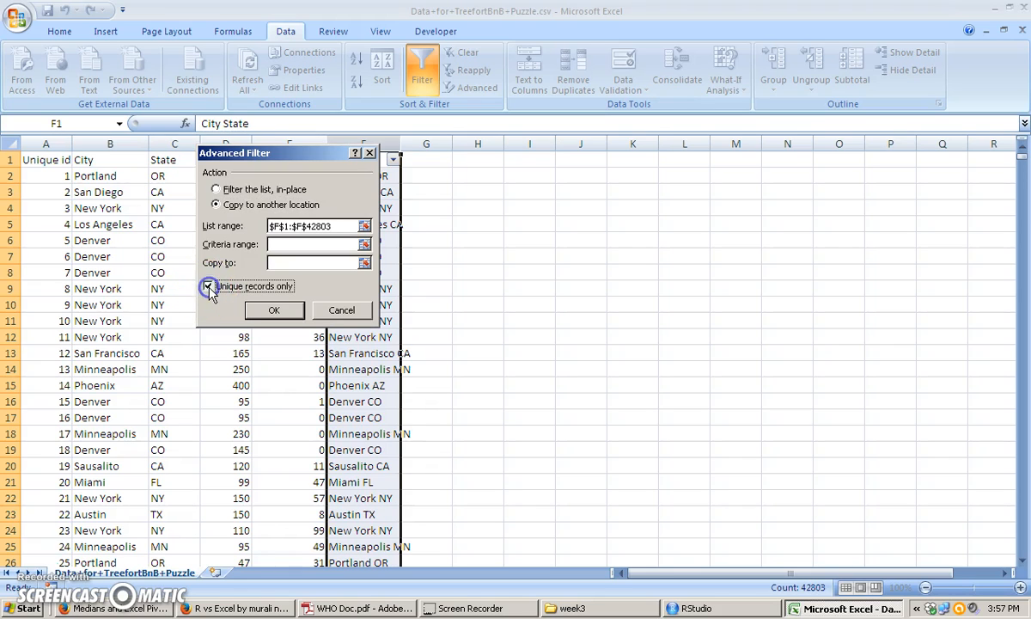
pyautogui.click(365, 265)
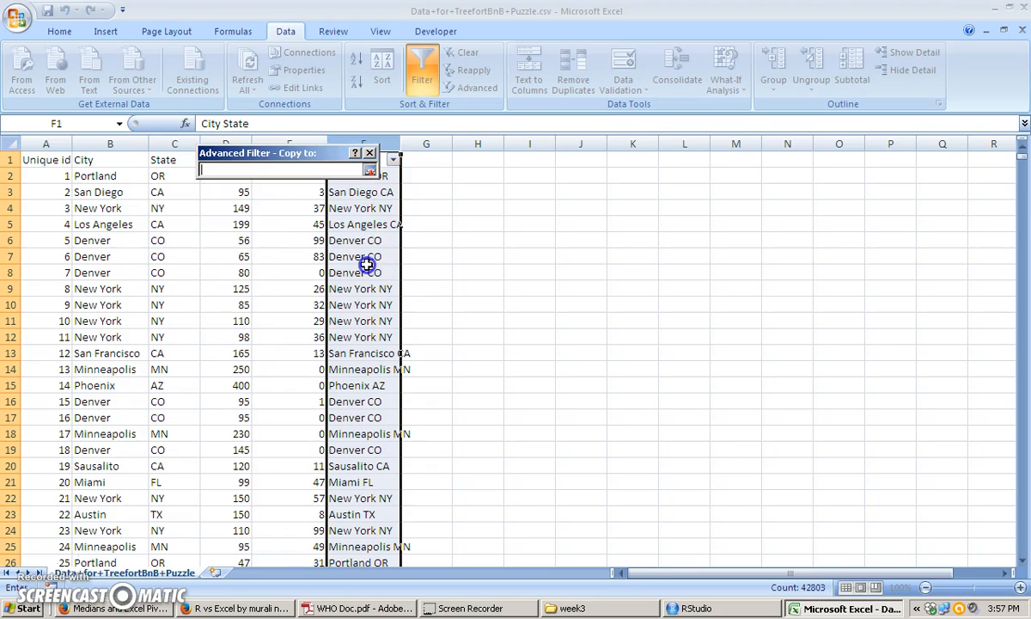
pyautogui.click(427, 145)
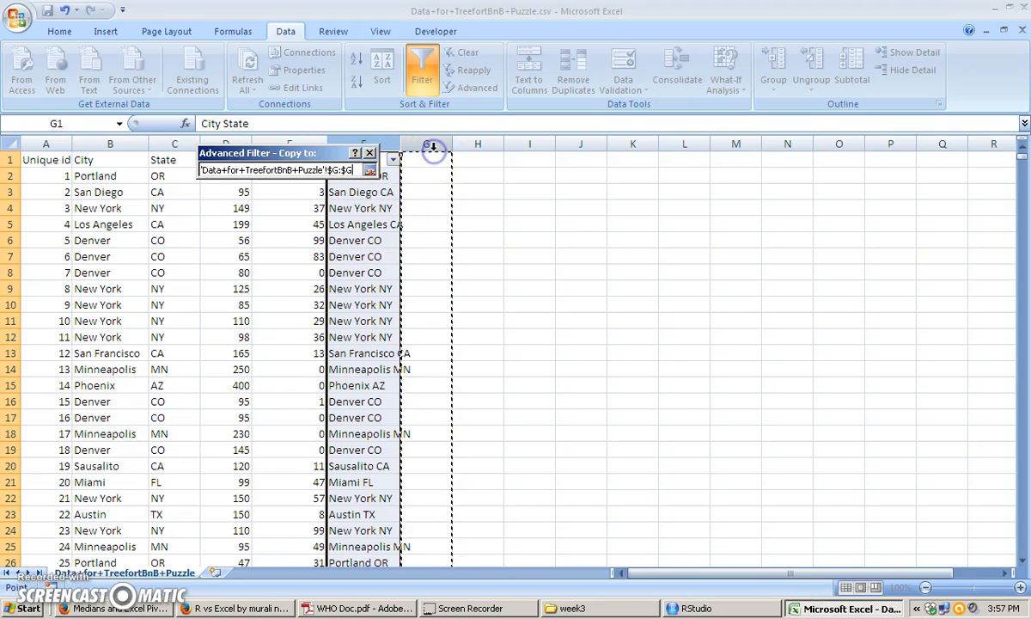
pyautogui.click(370, 171)
pyautogui.click(274, 311)
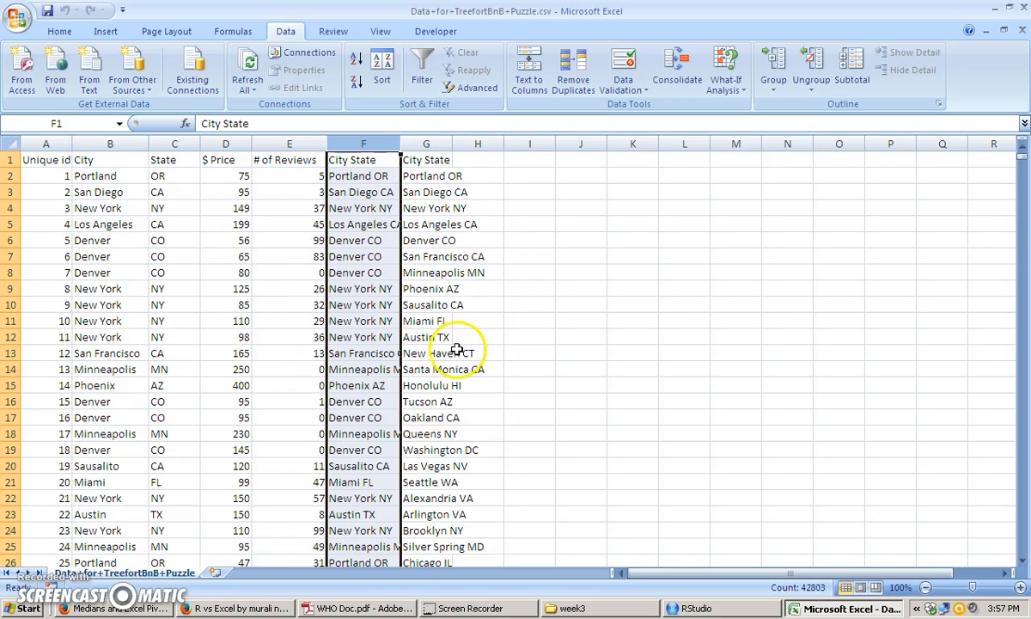
# Look through the list of unique city-state combinations in column G and return to its first row.
pyautogui.scroll(-5, 460, 344)
pyautogui.scroll(-20, 456, 349)
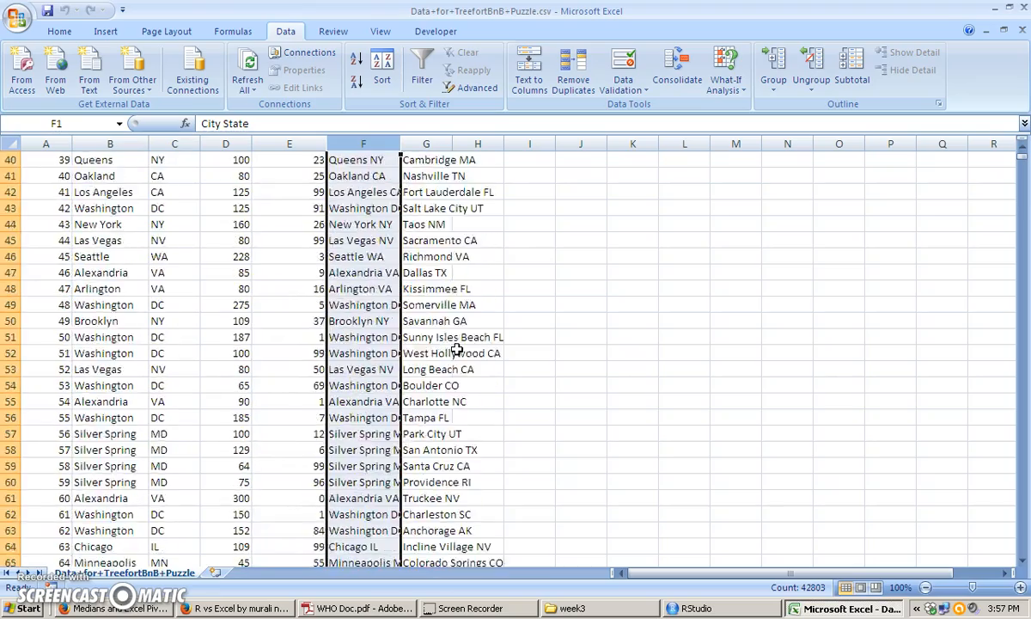
pyautogui.scroll(-10, 456, 349)
pyautogui.scroll(7, 456, 349)
pyautogui.scroll(13, 457, 348)
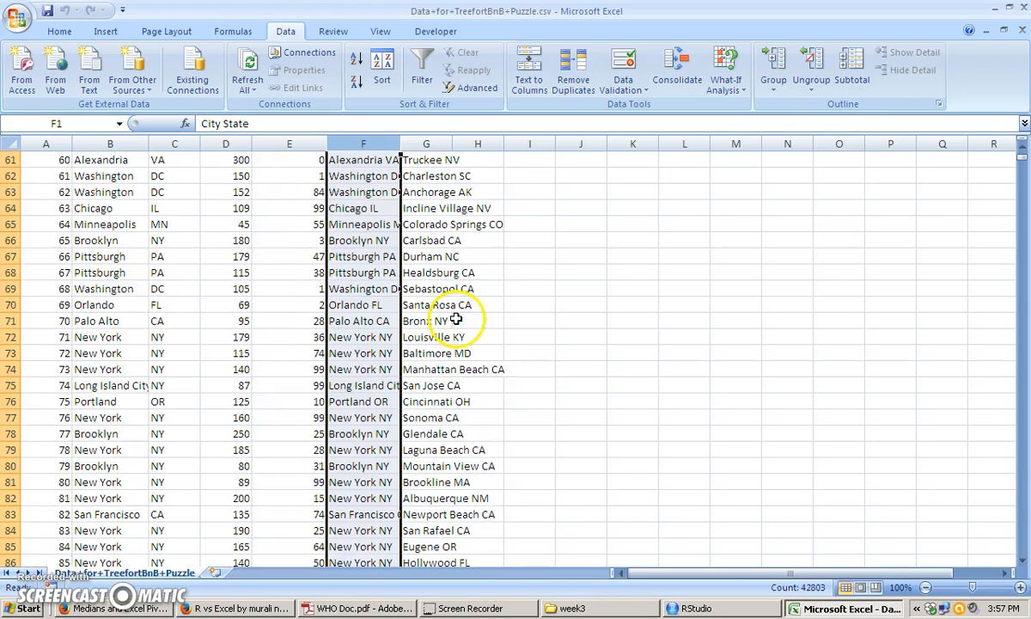
pyautogui.scroll(17, 464, 235)
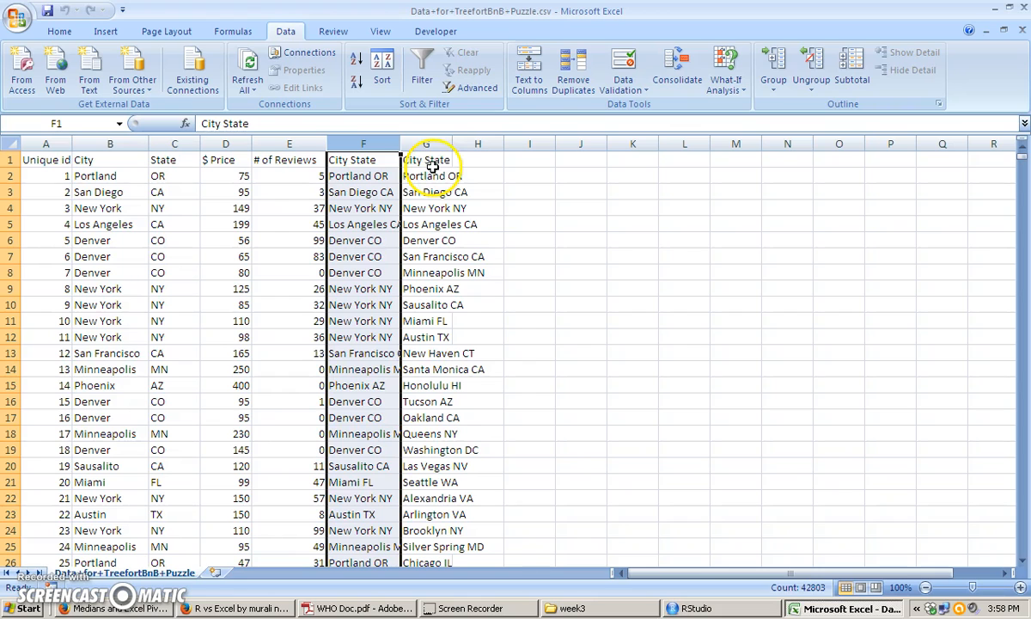
# Widen column G to fit the full city-state names, and widen the empty column H beside it.
pyautogui.click(456, 154)
pyautogui.moveTo(453, 145); pyautogui.dragTo(567, 161)
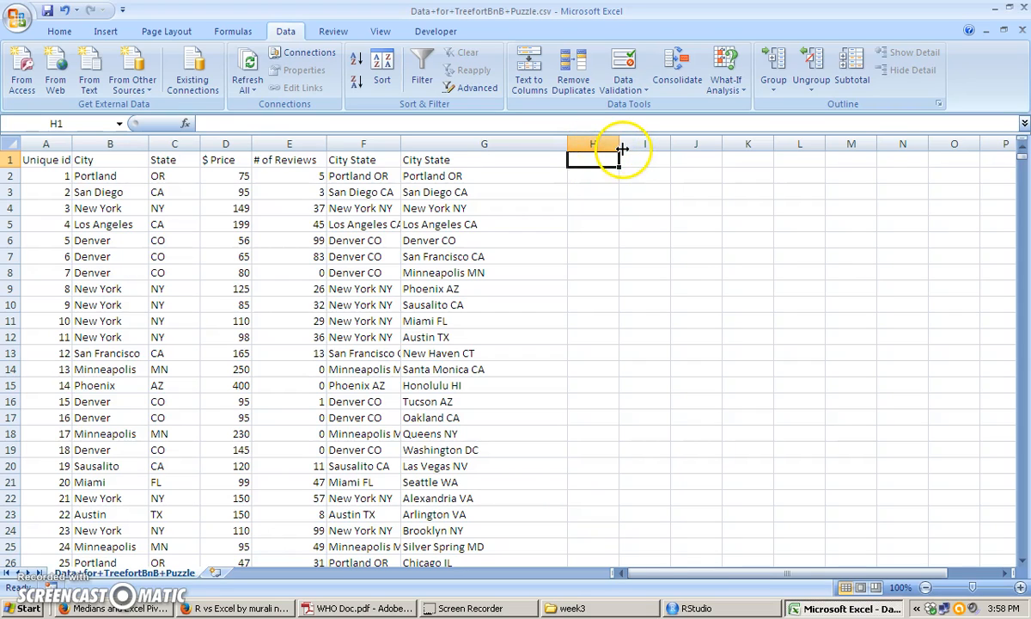
pyautogui.moveTo(620, 149); pyautogui.dragTo(655, 152)
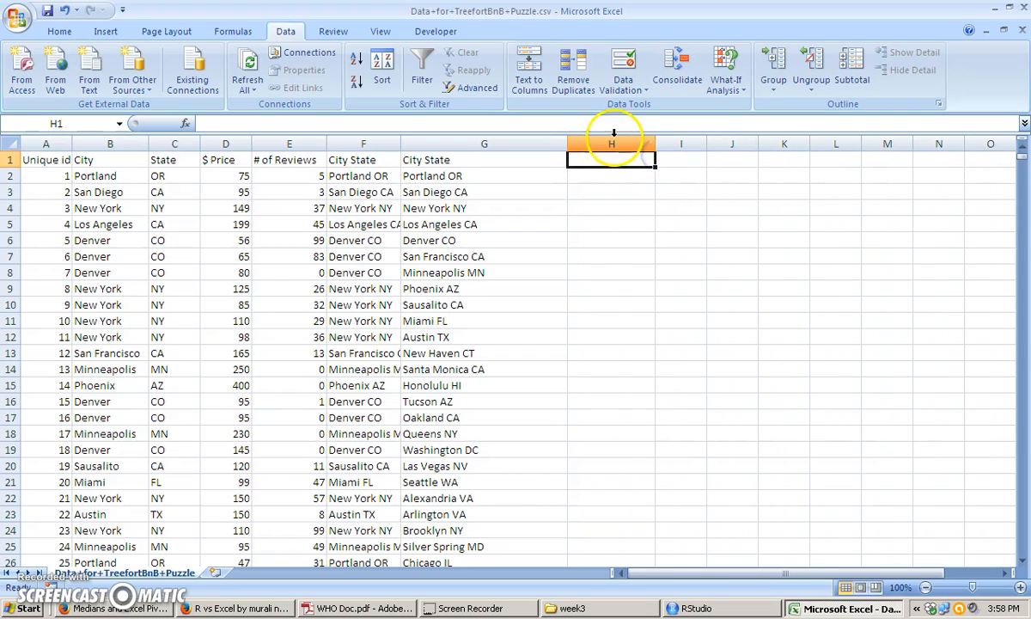
# Enter the header Median in cell H1.
pyautogui.click(611, 145)
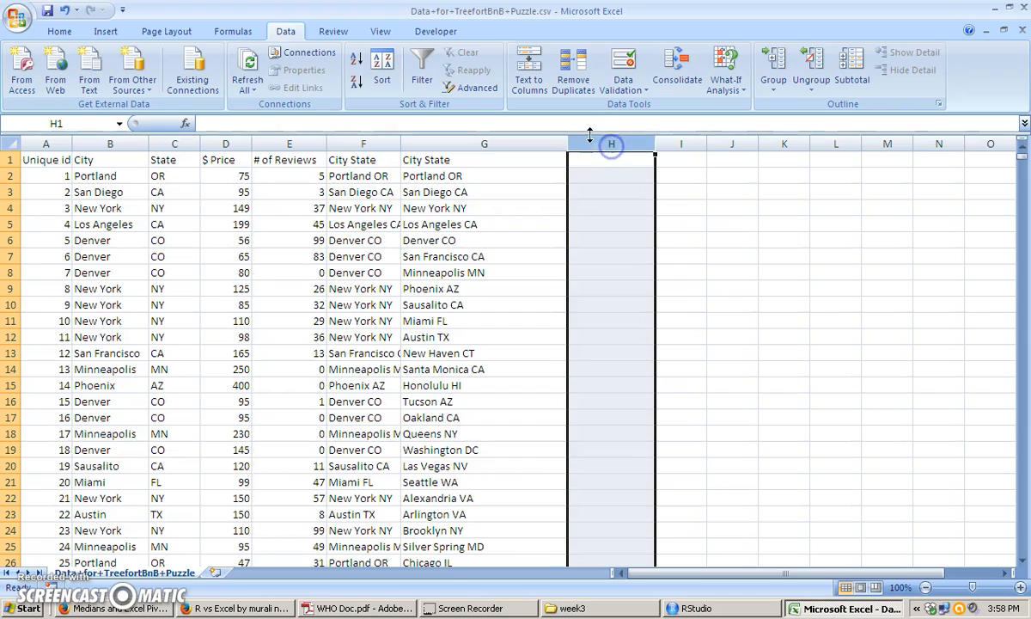
pyautogui.click(589, 125)
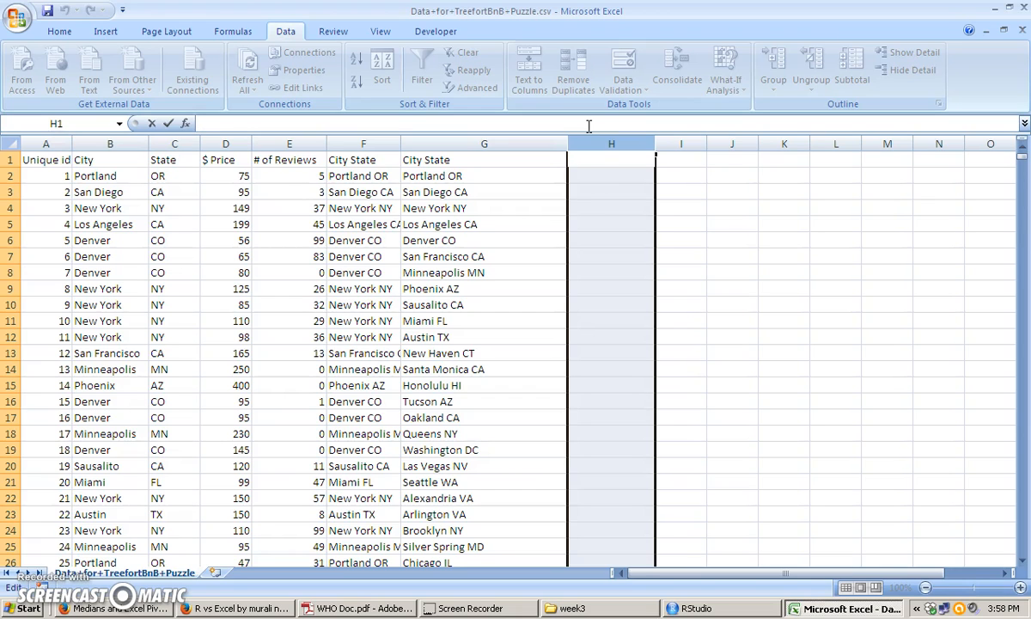
pyautogui.click(602, 159)
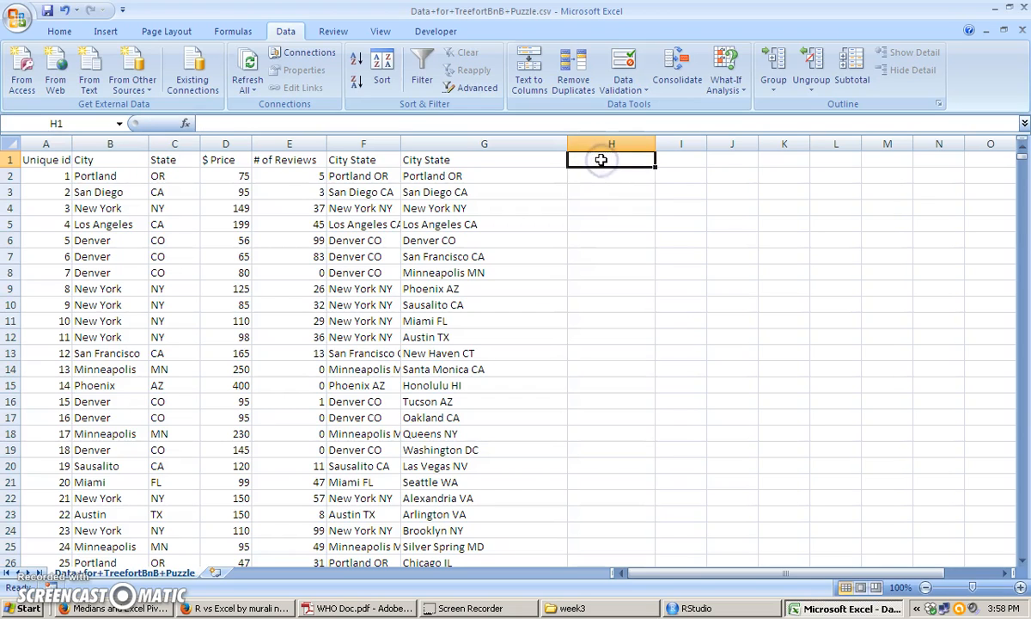
pyautogui.write('Median')
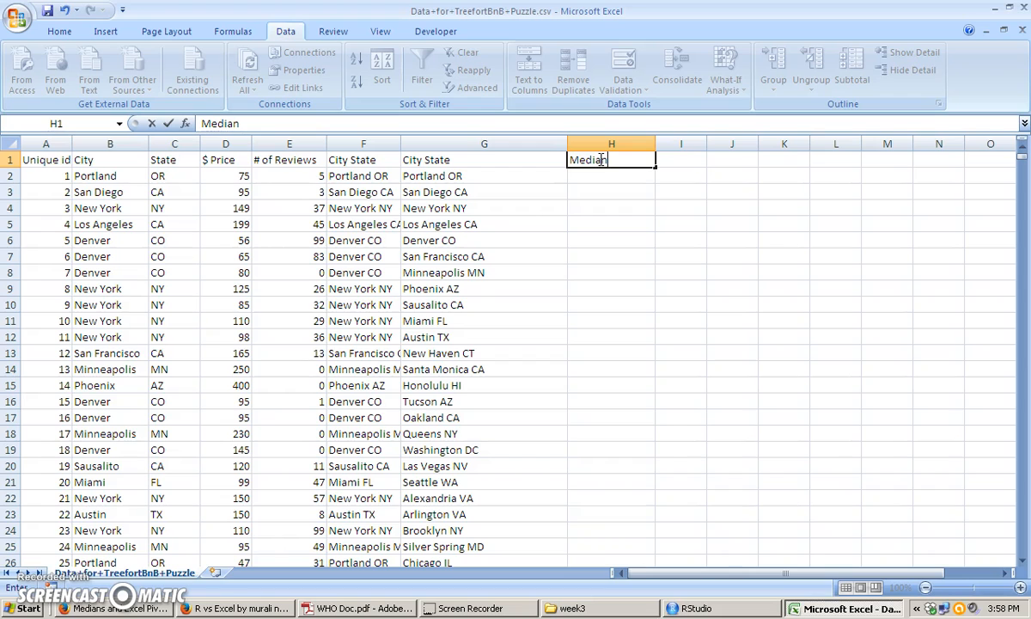
pyautogui.click(603, 190)
# Calculate the median price for the city-state in G2 by entering =median(if(F:F=G2,D:D)) in H2 as an array formula.
pyautogui.click(601, 173)
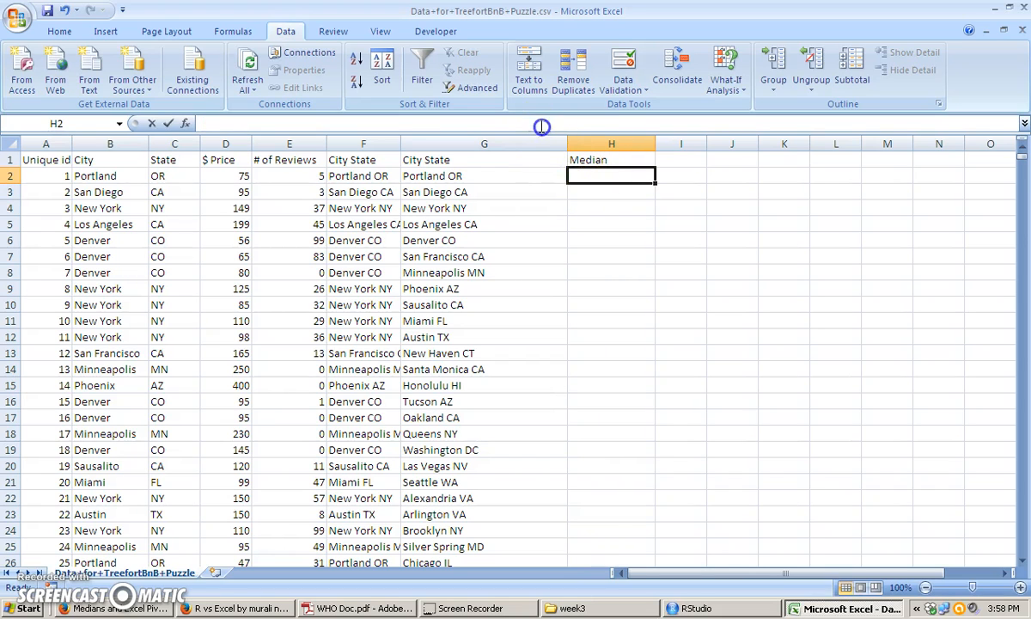
pyautogui.click(542, 126)
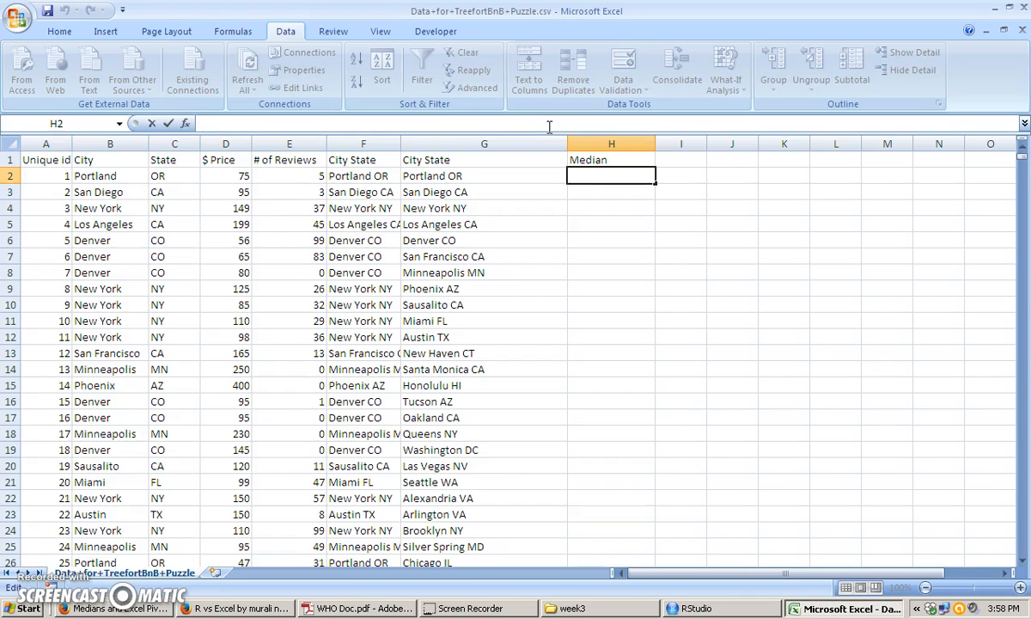
pyautogui.write('=median(')
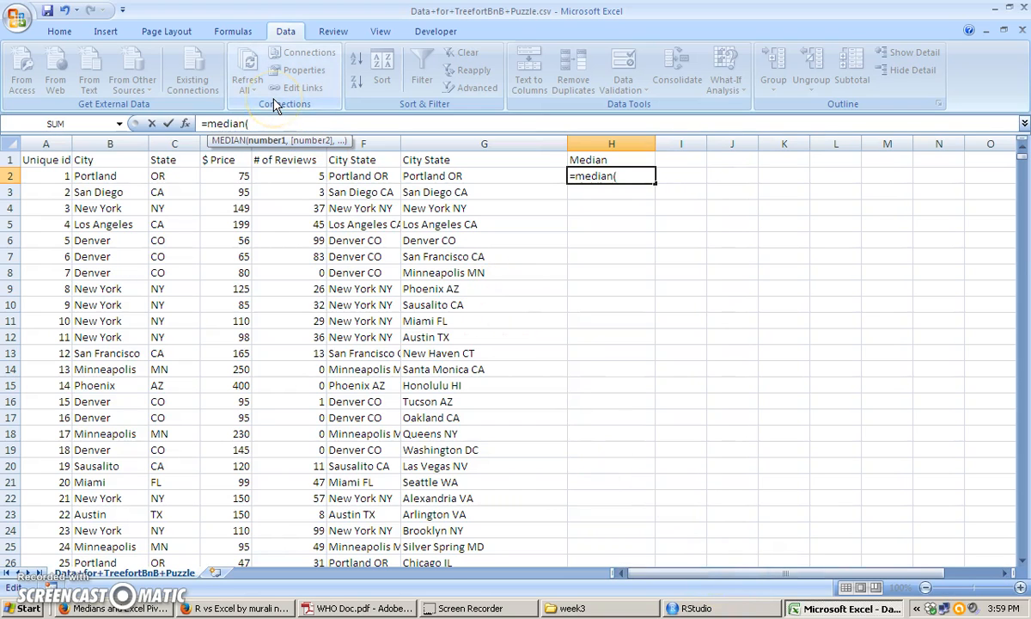
pyautogui.write('if')
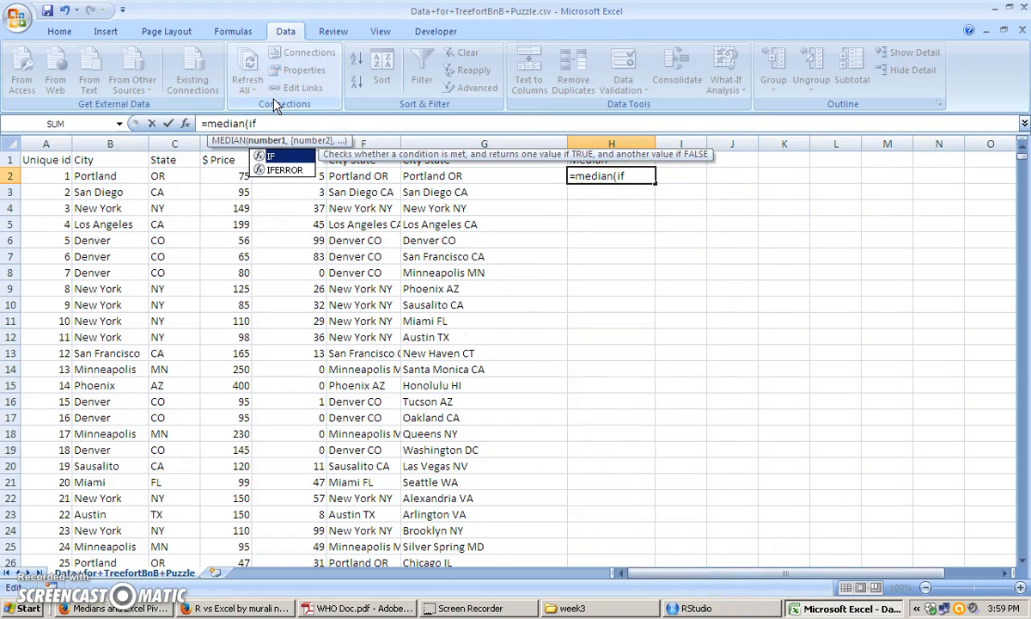
pyautogui.write('(')
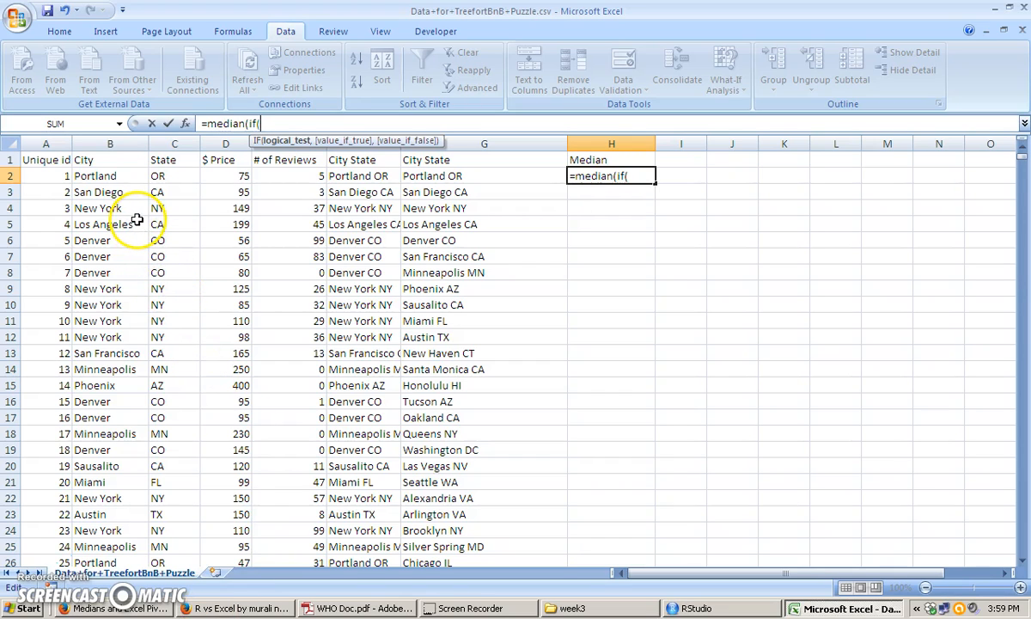
pyautogui.click(357, 161)
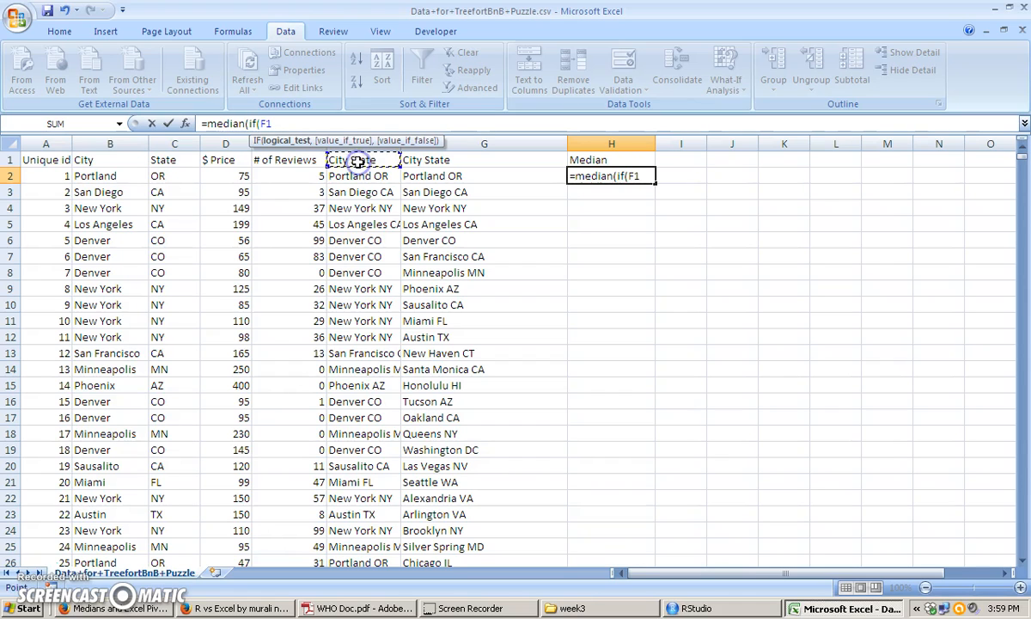
pyautogui.click(348, 126)
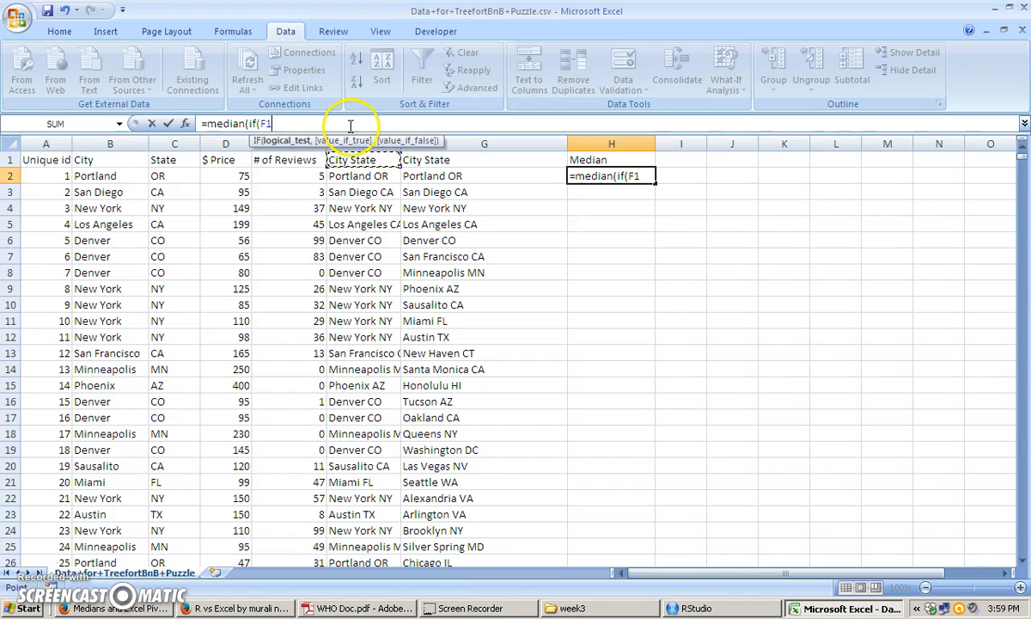
pyautogui.press('BackSpace')
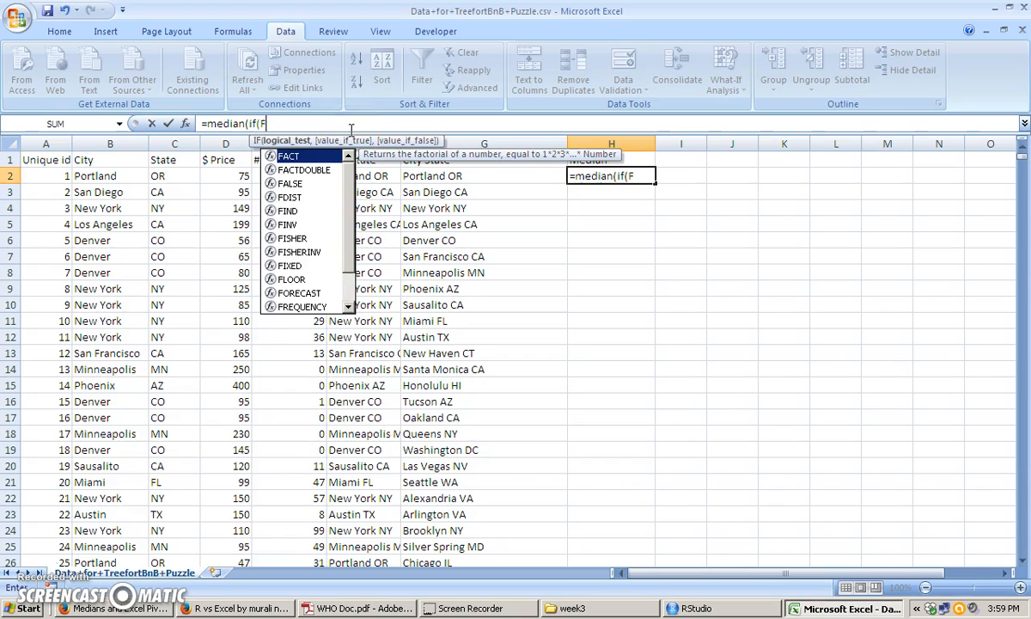
pyautogui.write(':')
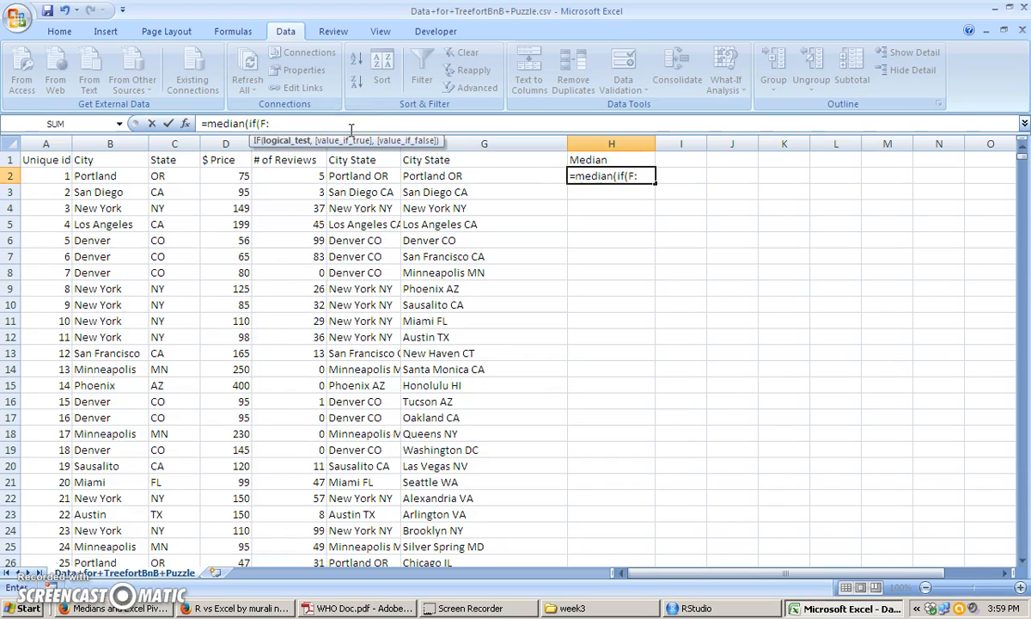
pyautogui.write('F')
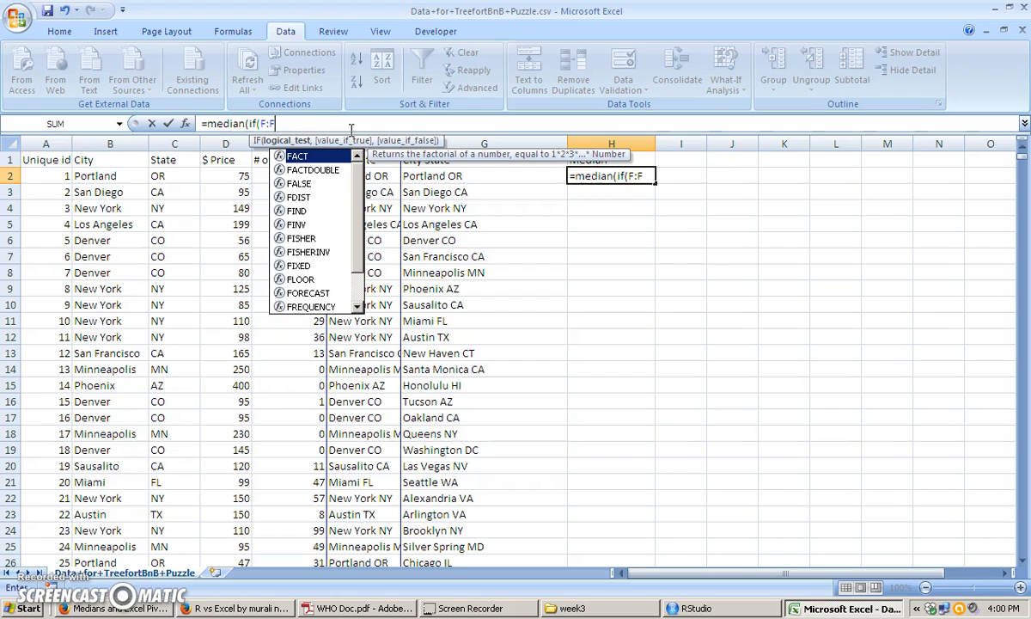
pyautogui.write('=')
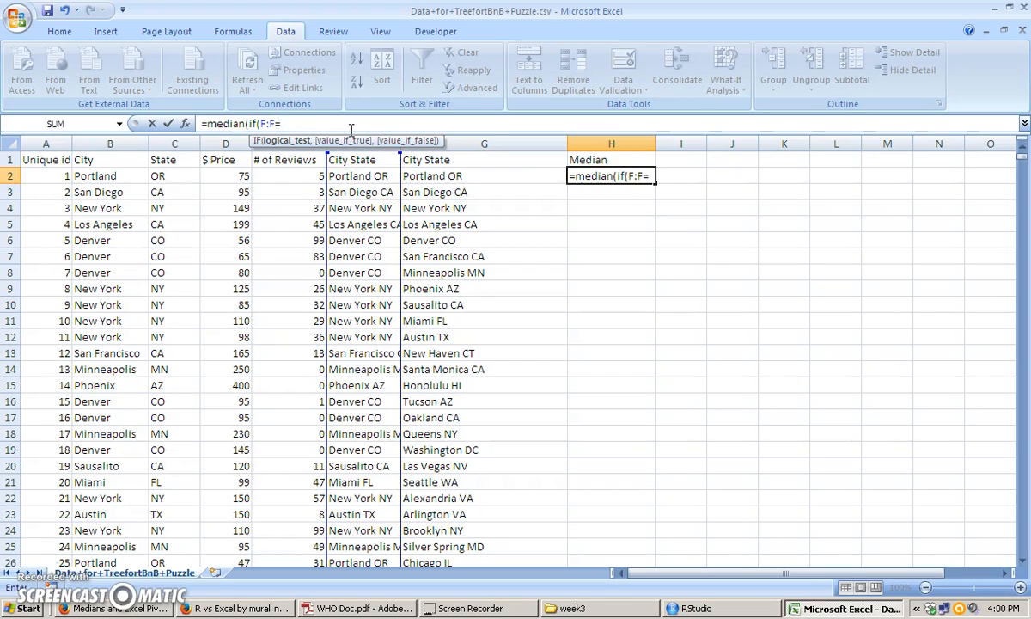
pyautogui.click(427, 178)
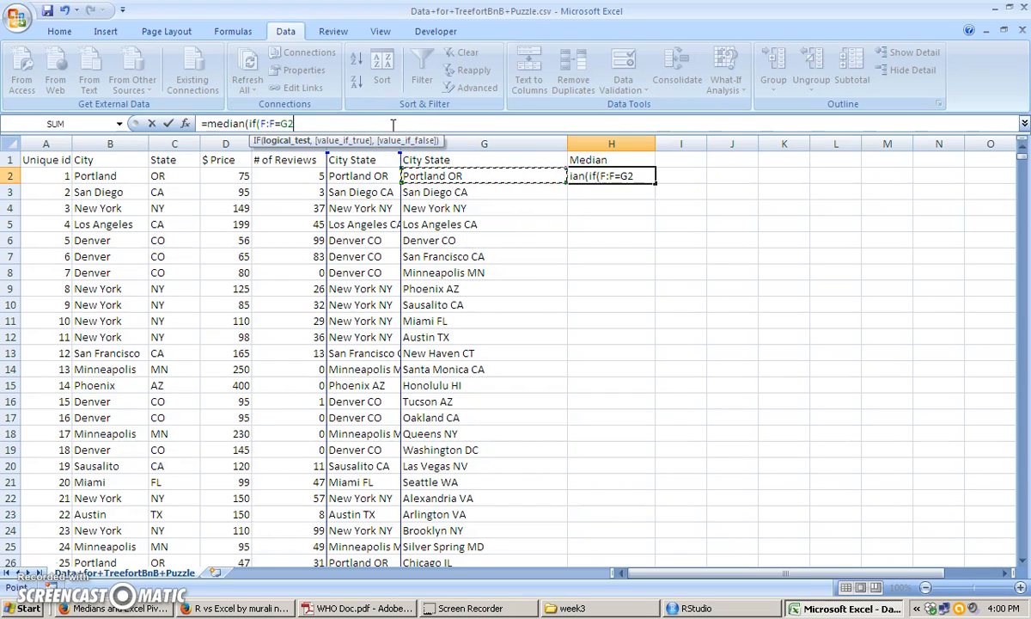
pyautogui.write(',')
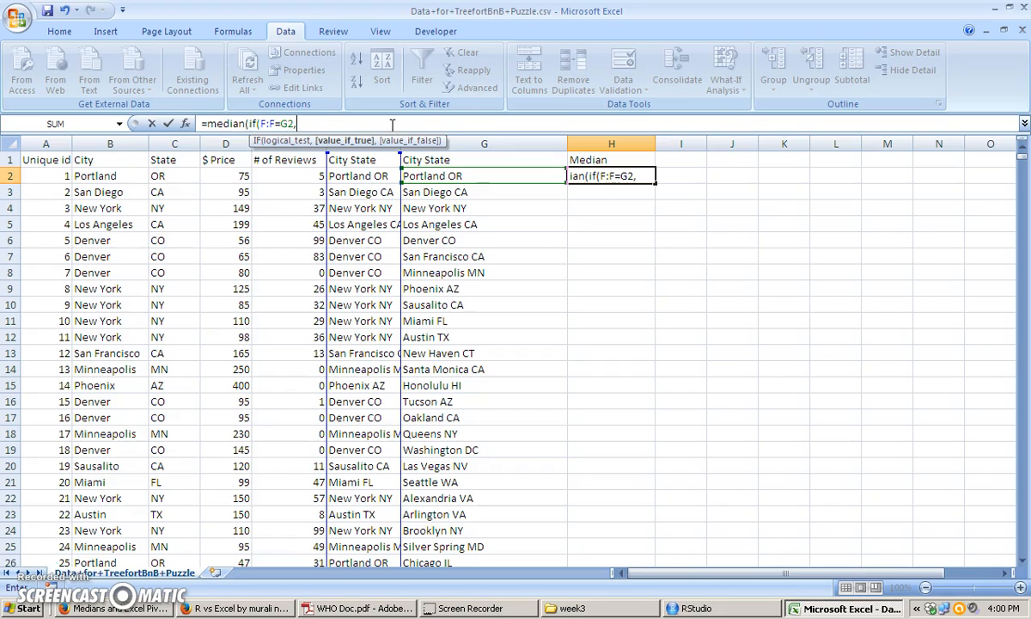
pyautogui.click(228, 145)
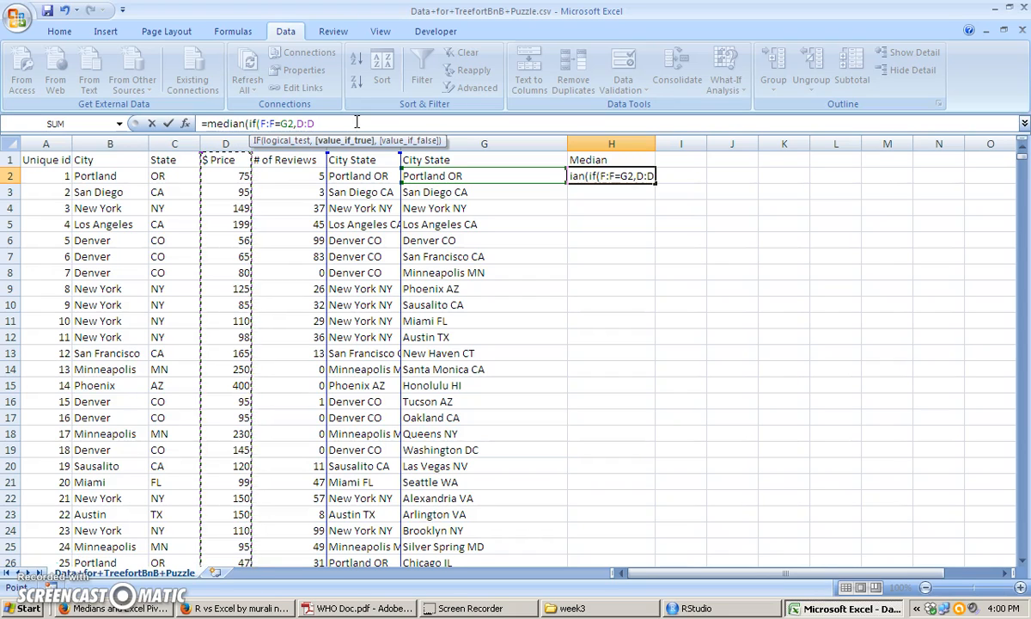
pyautogui.write(')')
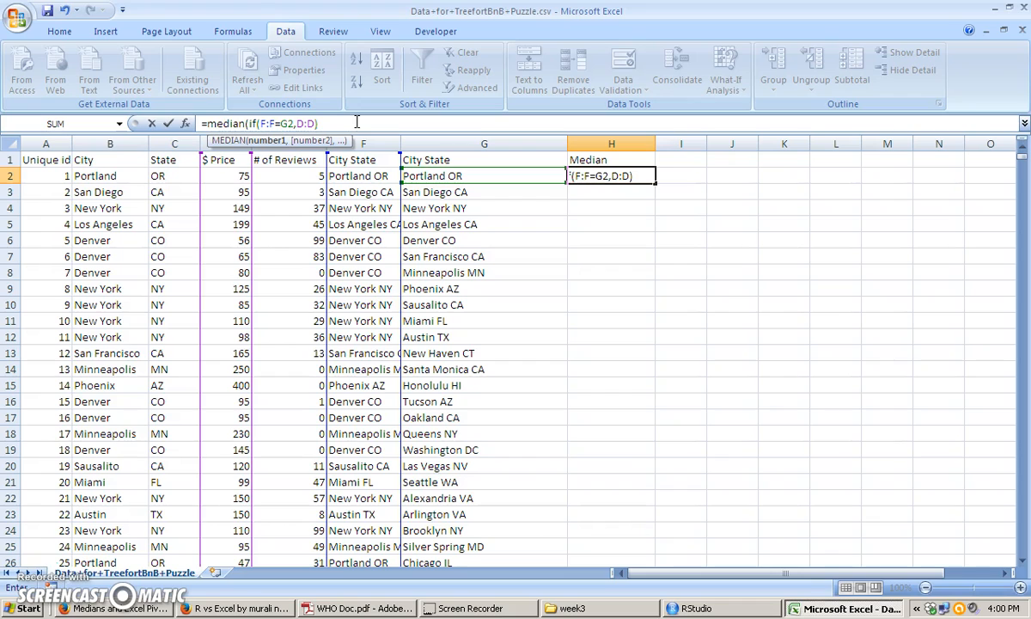
pyautogui.write(')')
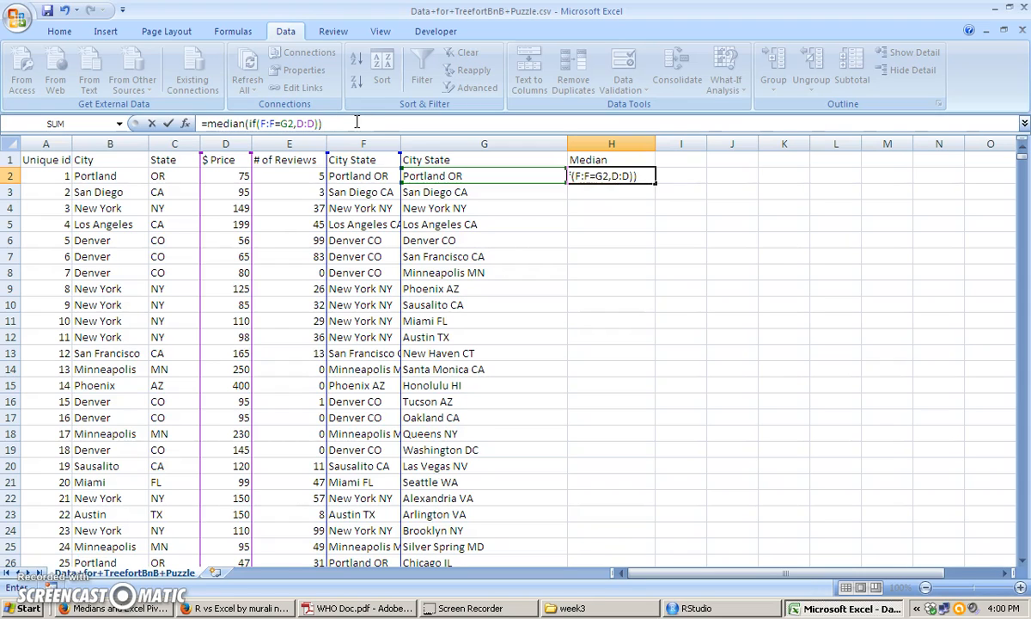
pyautogui.hotkey('ctrl', 'shift', 'Return')
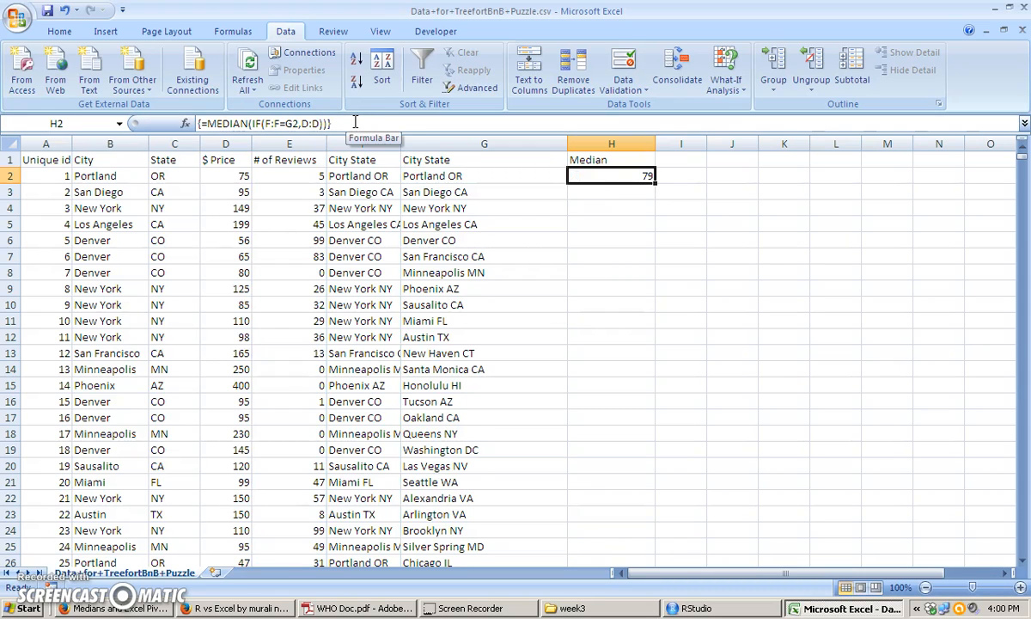
# Copy the median array formula from H2 into column H from H3 down for the remaining city-states, and look through the medians.
pyautogui.click(605, 169)
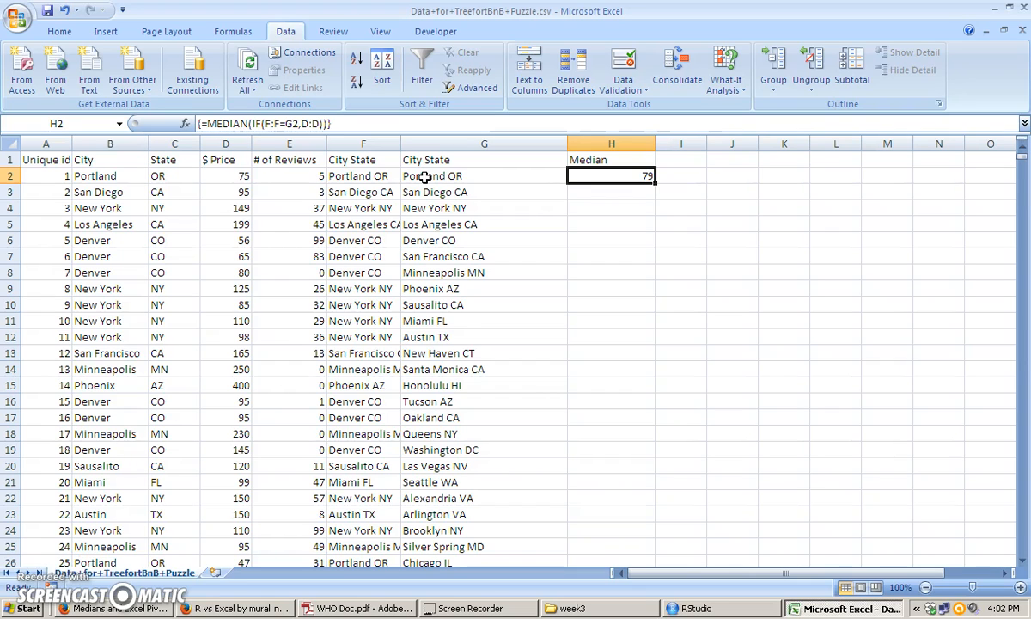
pyautogui.click(599, 184)
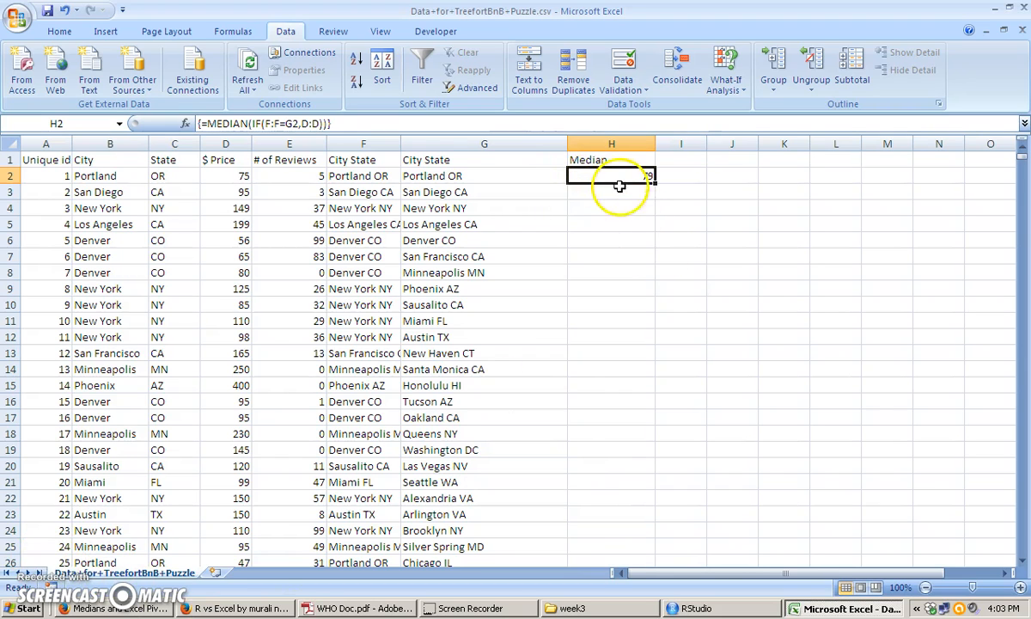
pyautogui.rightClick(615, 175)
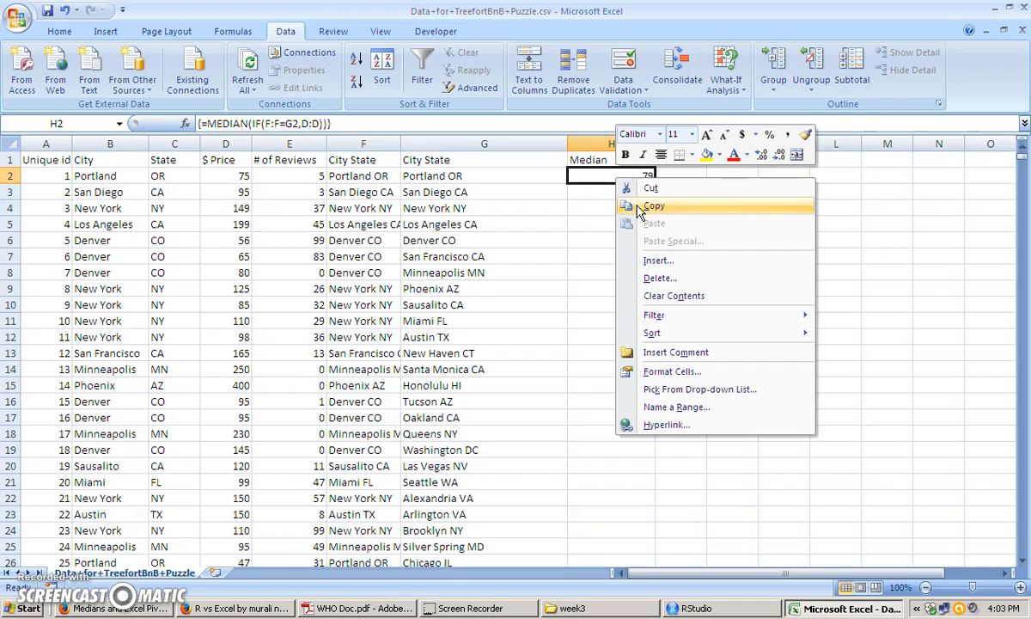
pyautogui.click(653, 206)
pyautogui.click(615, 199)
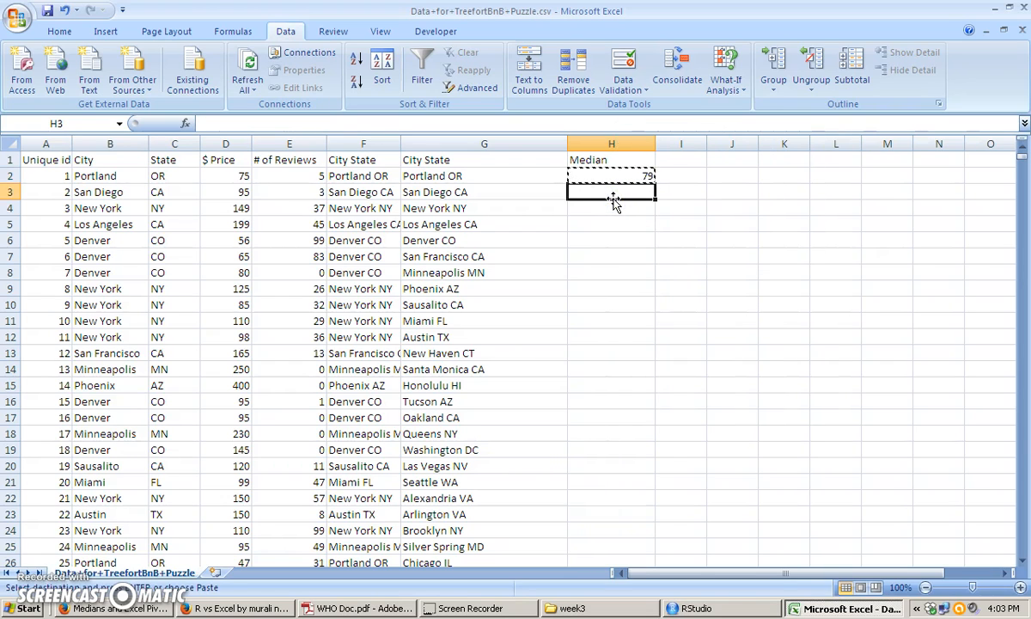
pyautogui.hotkey('ctrl', 'shift', 'Down')
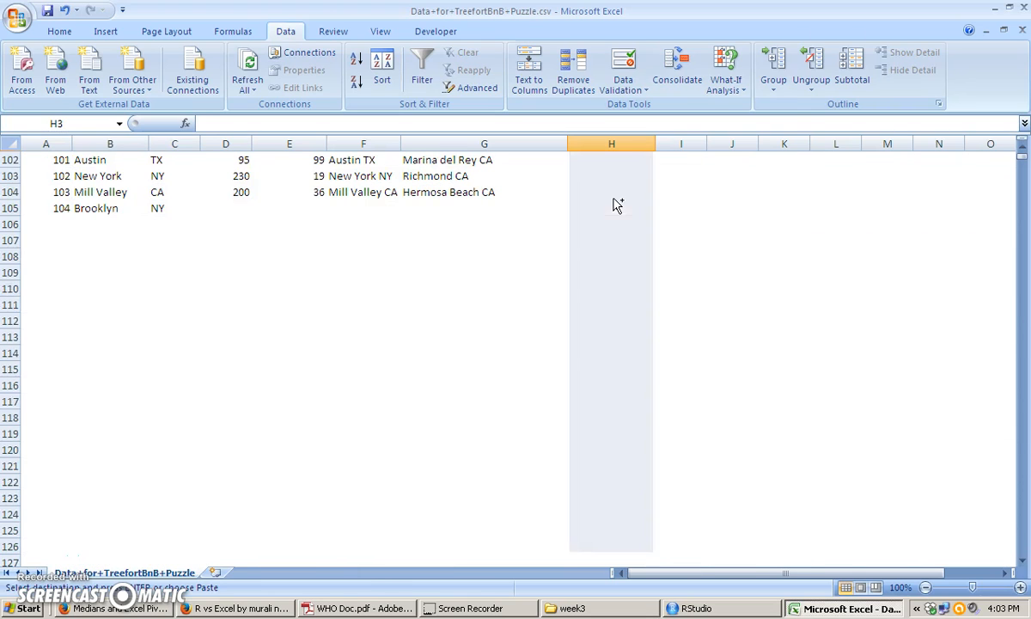
pyautogui.hotkey('ctrl', 'v')
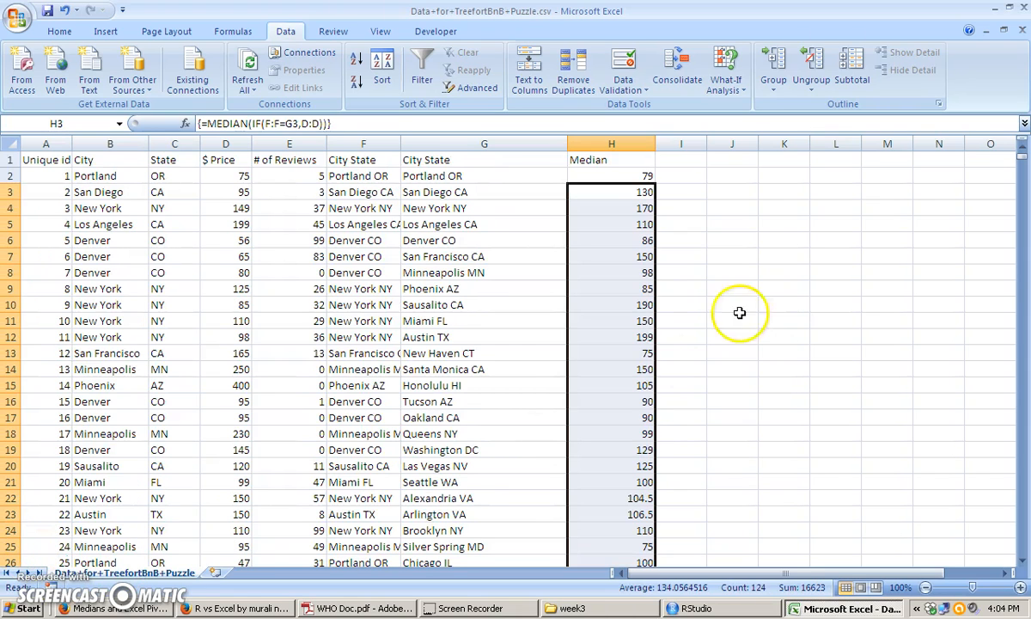
pyautogui.click(633, 336)
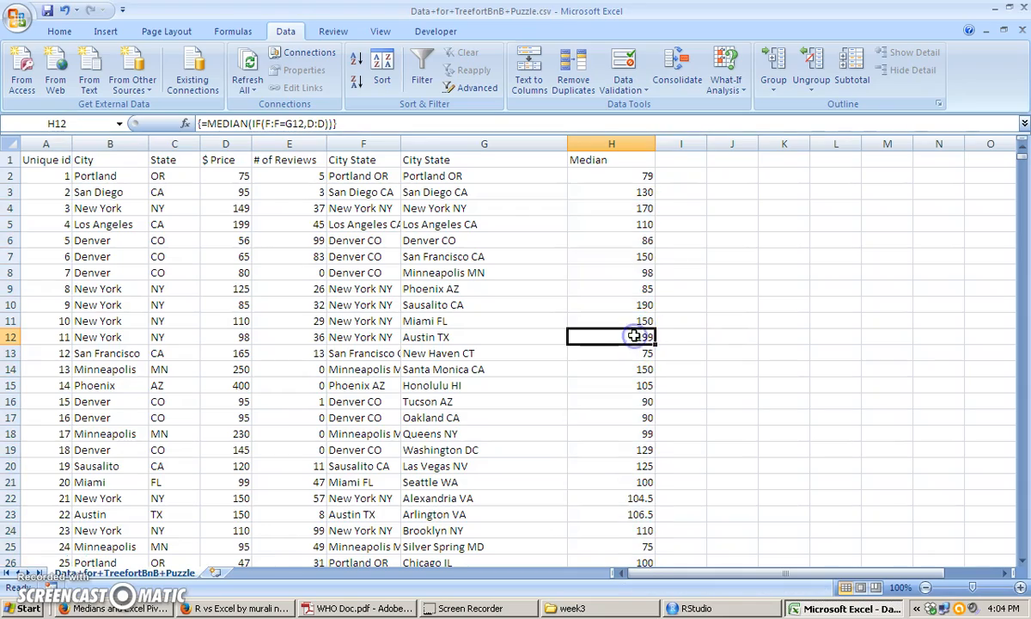
pyautogui.scroll(-6, 631, 336)
pyautogui.scroll(-6, 630, 337)
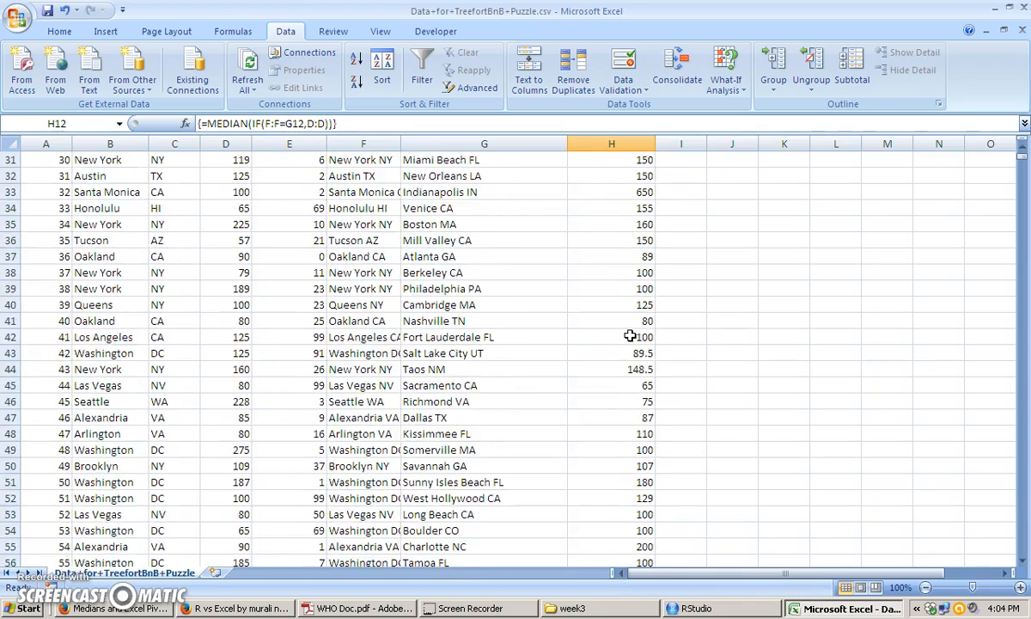
pyautogui.scroll(12, 631, 336)
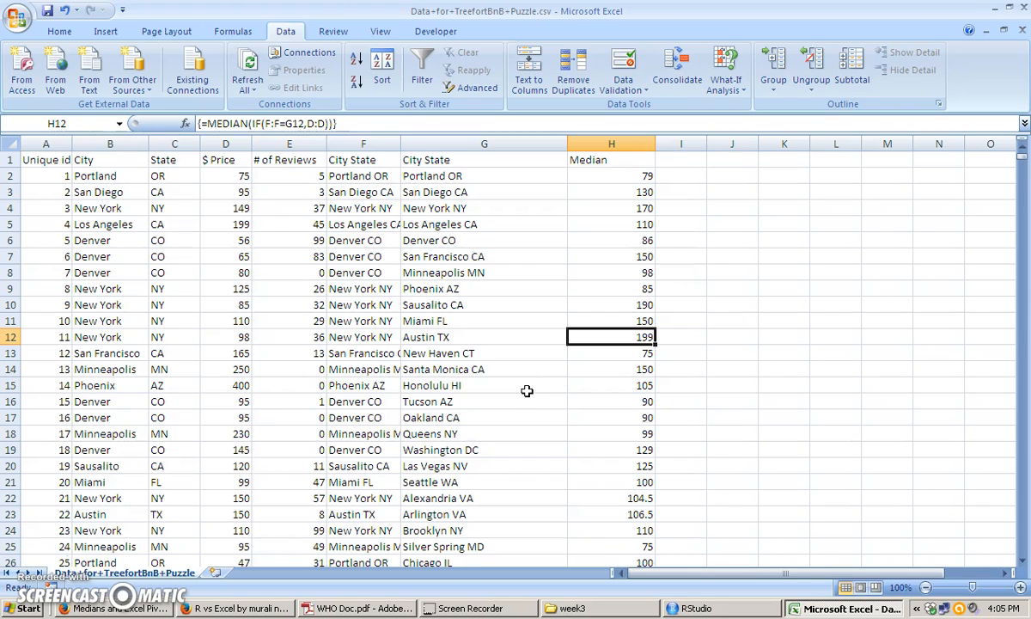
# Switch to RStudio and run the price.Rmd line that reads Data+for+TreefortBnB+Puzzle.csv into tree.
pyautogui.click(745, 608)
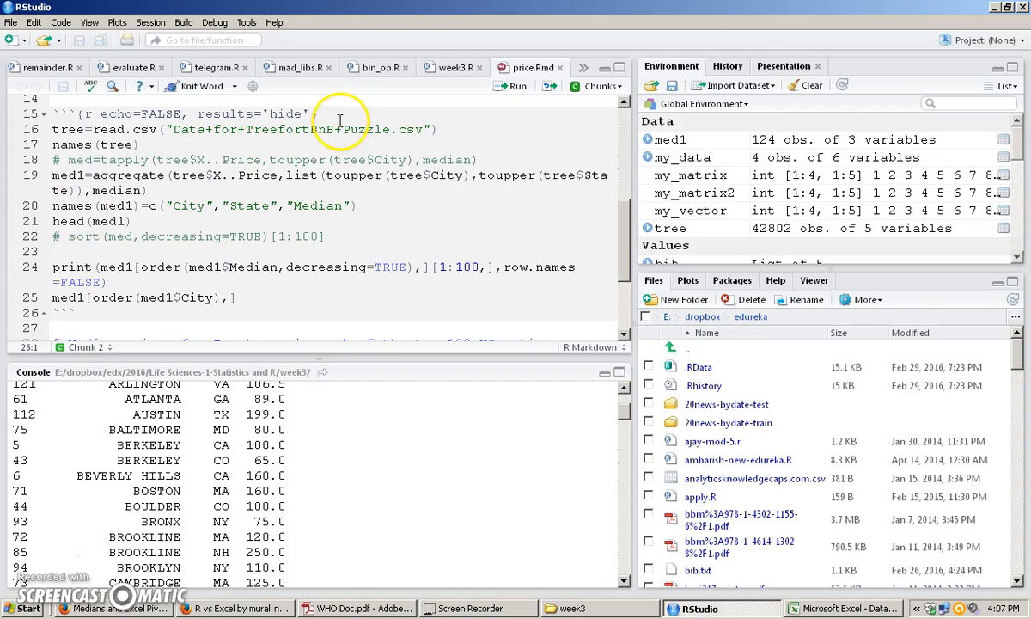
pyautogui.click(450, 130)
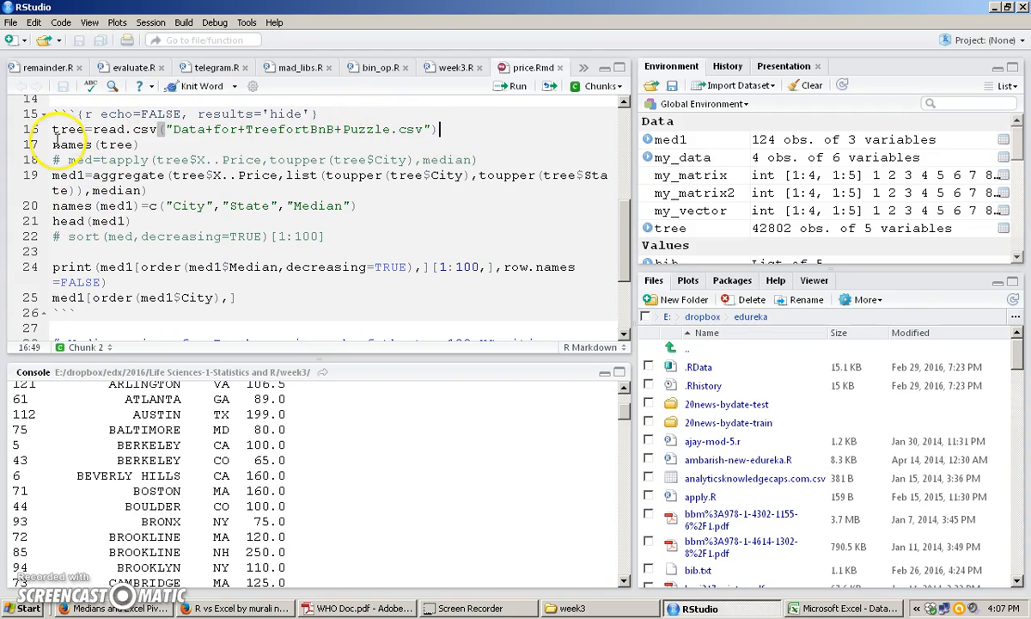
pyautogui.hotkey('ctrl', 'Return')
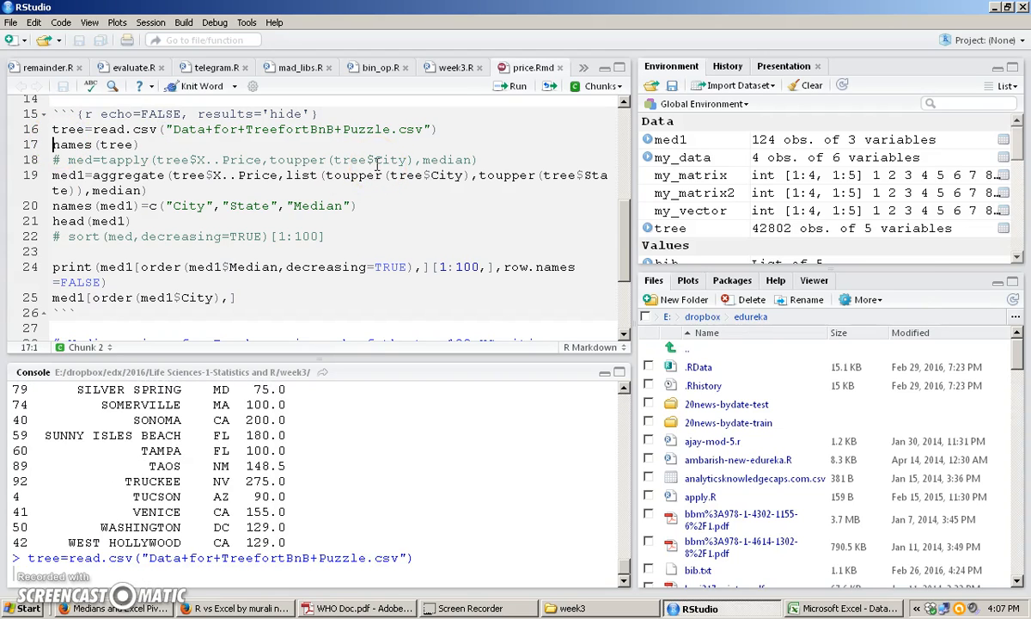
# Run the aggregate command that stores median price by city and state in med1, and name its columns City, State and Median.
pyautogui.press('Down')
pyautogui.press('Down')
pyautogui.hotkey('shift', 'Down')
pyautogui.hotkey('shift', 'Down')
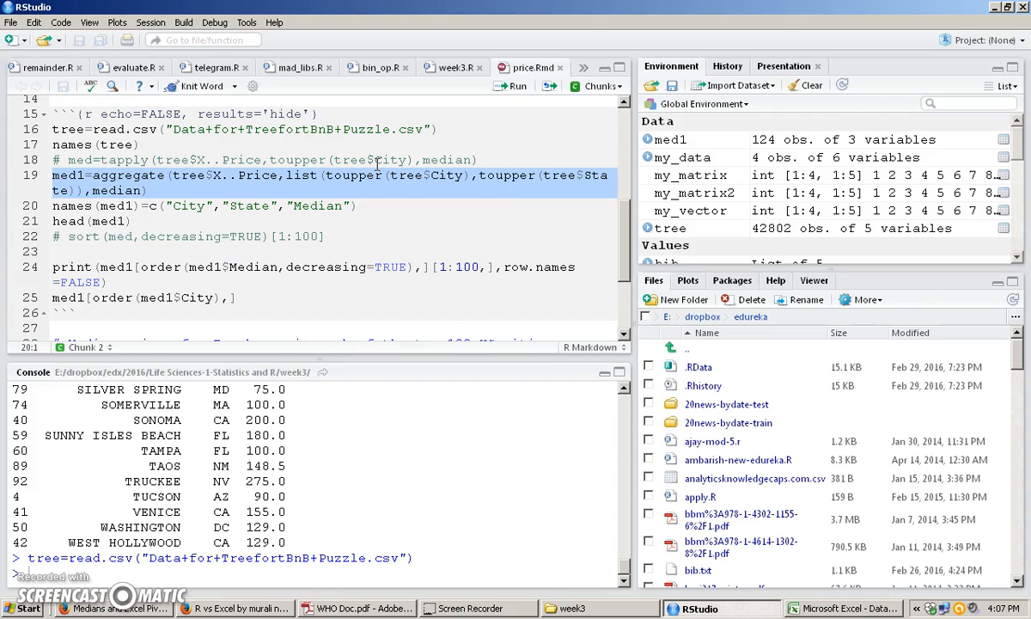
pyautogui.hotkey('ctrl', 'Return')
pyautogui.hotkey('ctrl', 'Return')
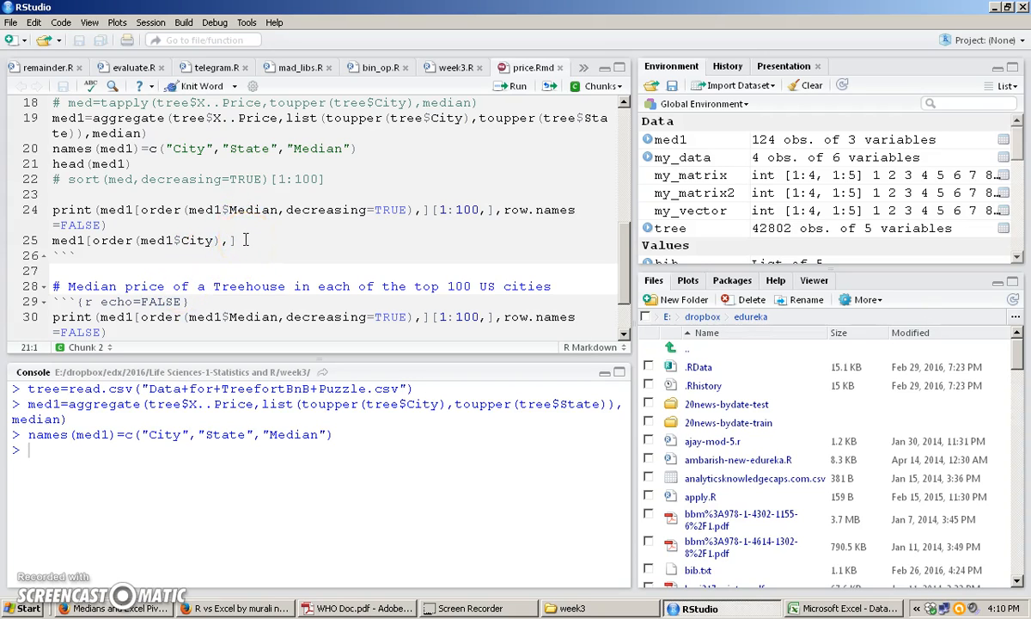
# Display the first rows of med1 and print its first 100 rows by decreasing median, without row names.
pyautogui.click(174, 163)
pyautogui.hotkey('ctrl', 'Return')
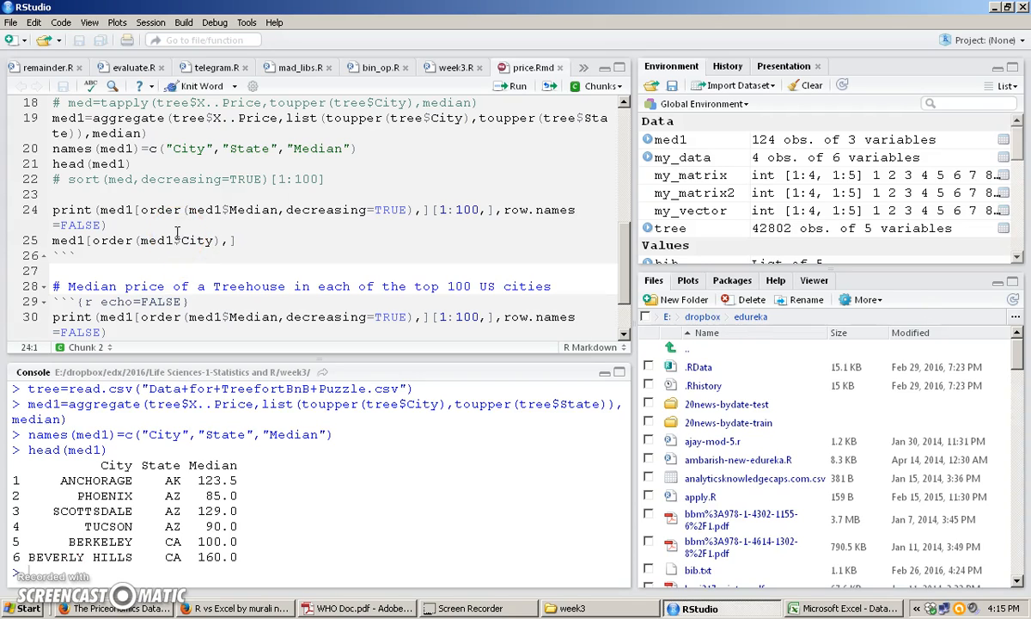
pyautogui.click(95, 215)
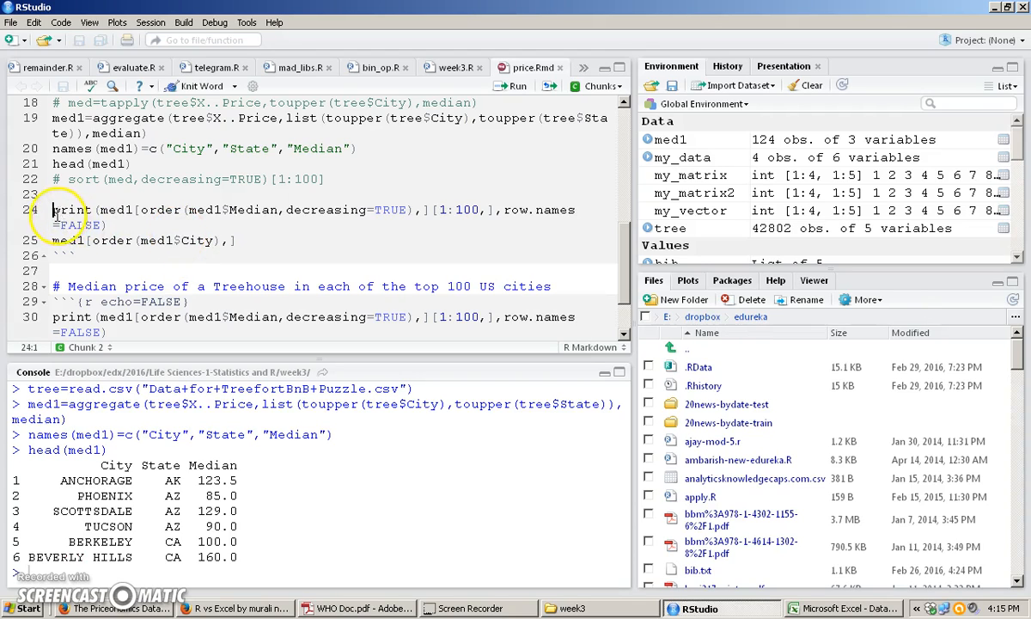
pyautogui.moveTo(51, 211); pyautogui.dragTo(124, 225)
pyautogui.hotkey('ctrl', 'Return')
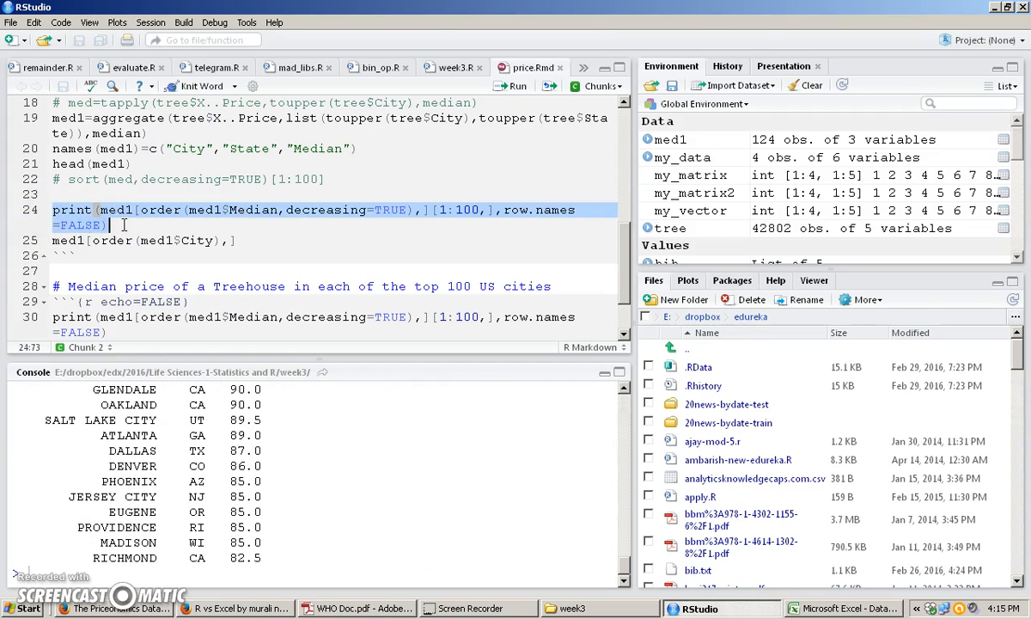
# Look through the printed list of the 100 highest city medians in the console, from its end back to its start.
pyautogui.click(311, 488)
pyautogui.scroll(20, 288, 481)
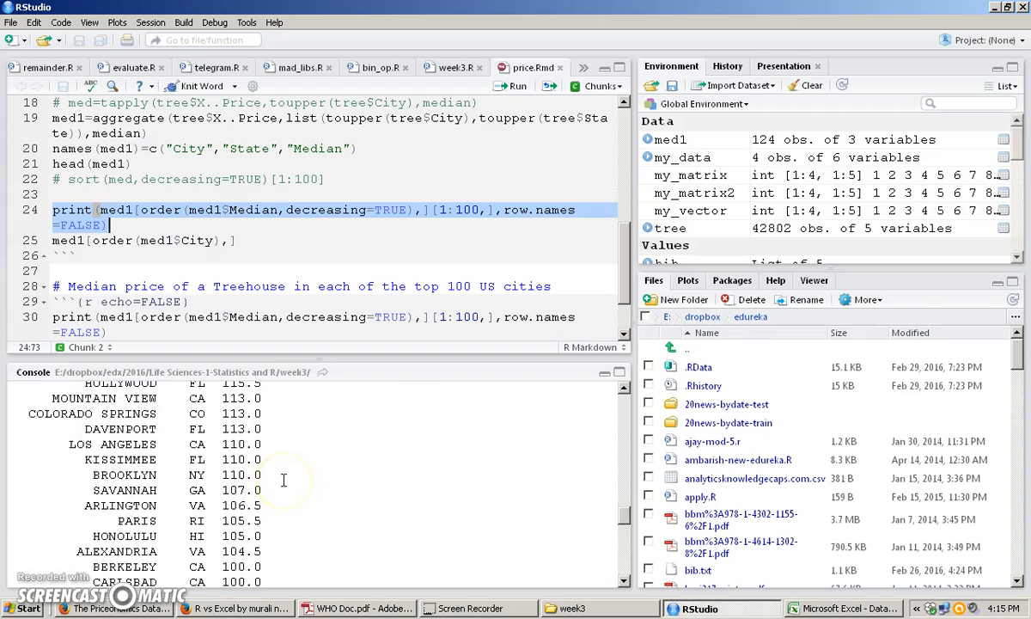
pyautogui.scroll(-5, 283, 480)
pyautogui.scroll(2, 283, 473)
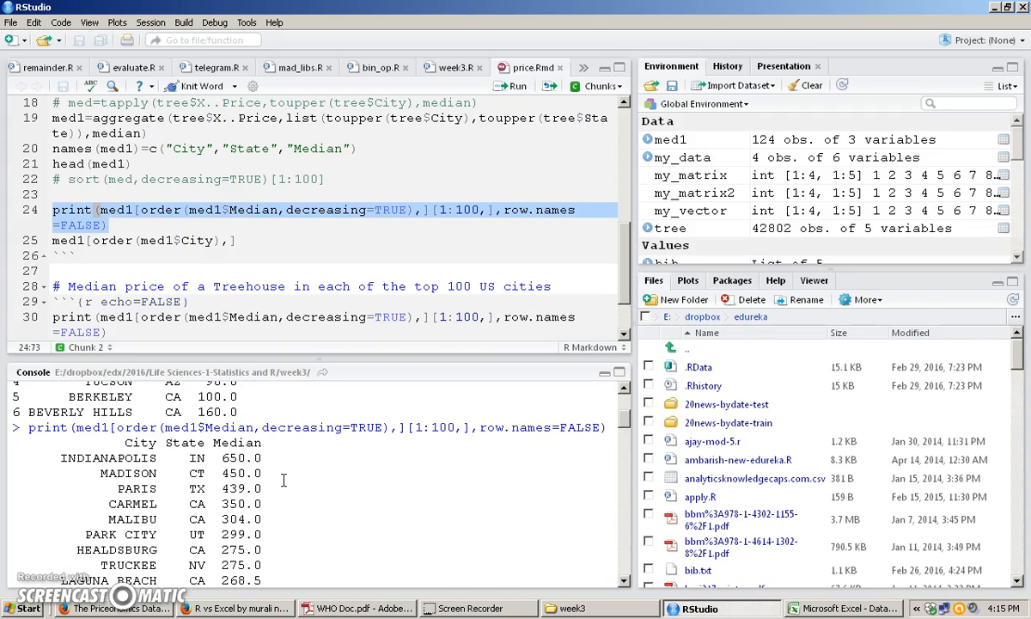
pyautogui.click(168, 486)
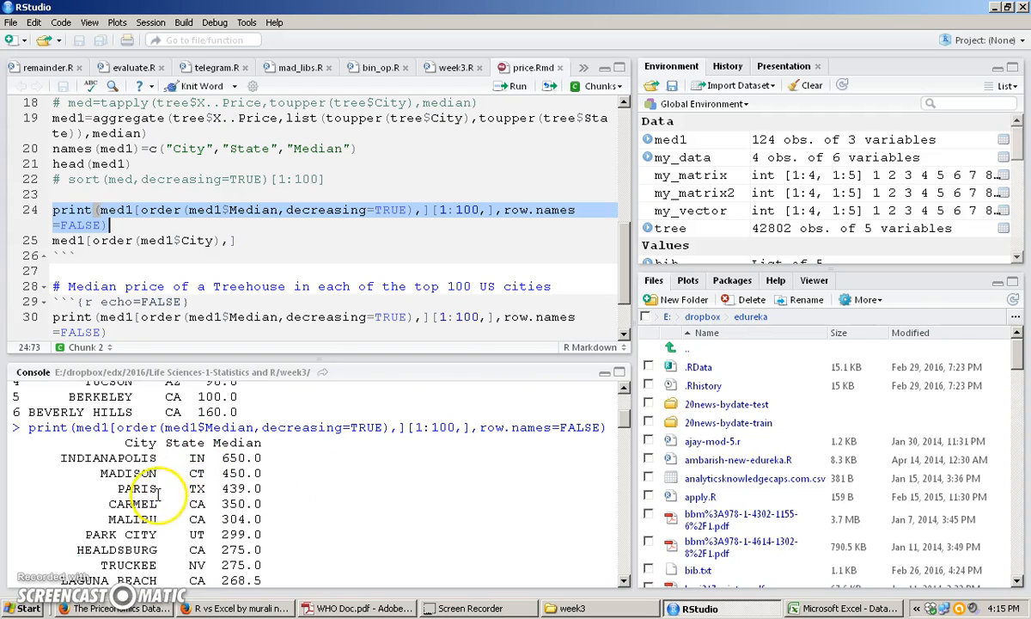
pyautogui.scroll(-1, 152, 497)
pyautogui.scroll(2, 241, 430)
pyautogui.scroll(-2, 328, 486)
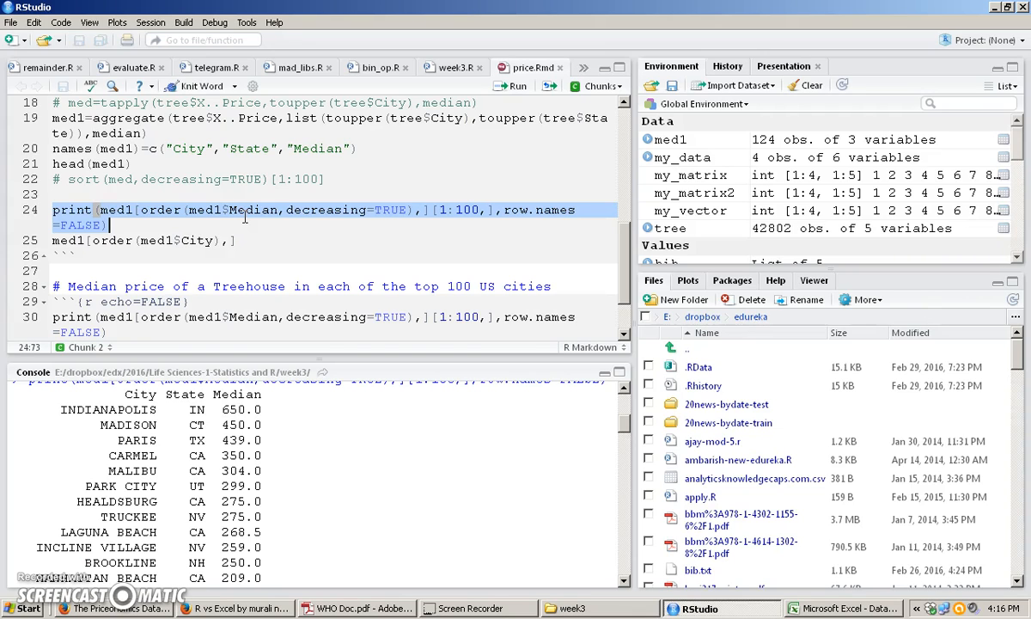
# Review the code chunks of price.Rmd and knit the file to a Word document.
pyautogui.scroll(5, 245, 218)
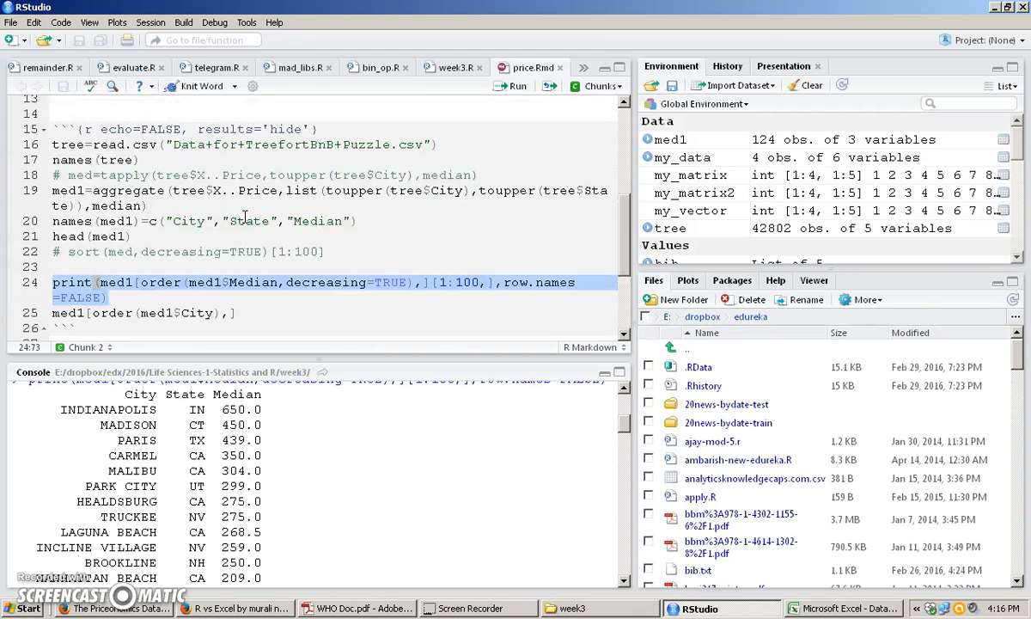
pyautogui.scroll(4, 245, 217)
pyautogui.scroll(-5, 243, 211)
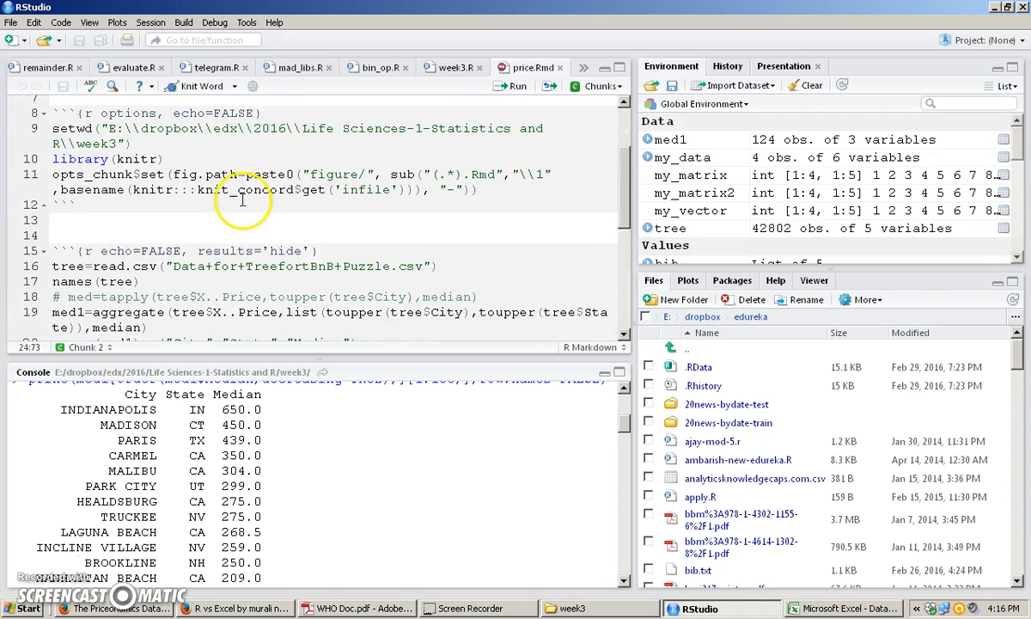
pyautogui.scroll(-3, 244, 206)
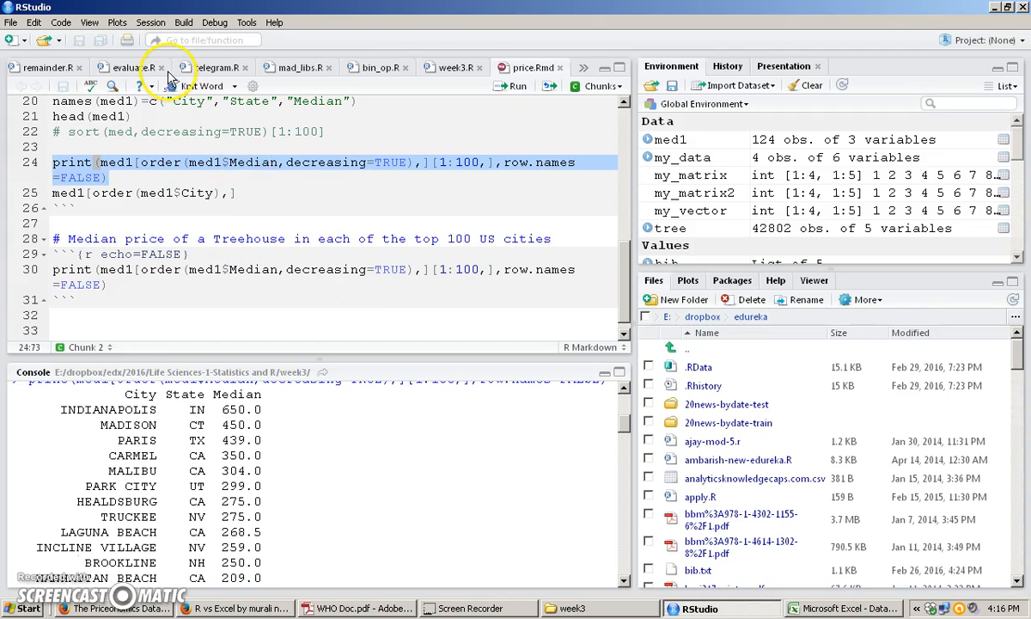
pyautogui.click(232, 87)
pyautogui.click(209, 148)
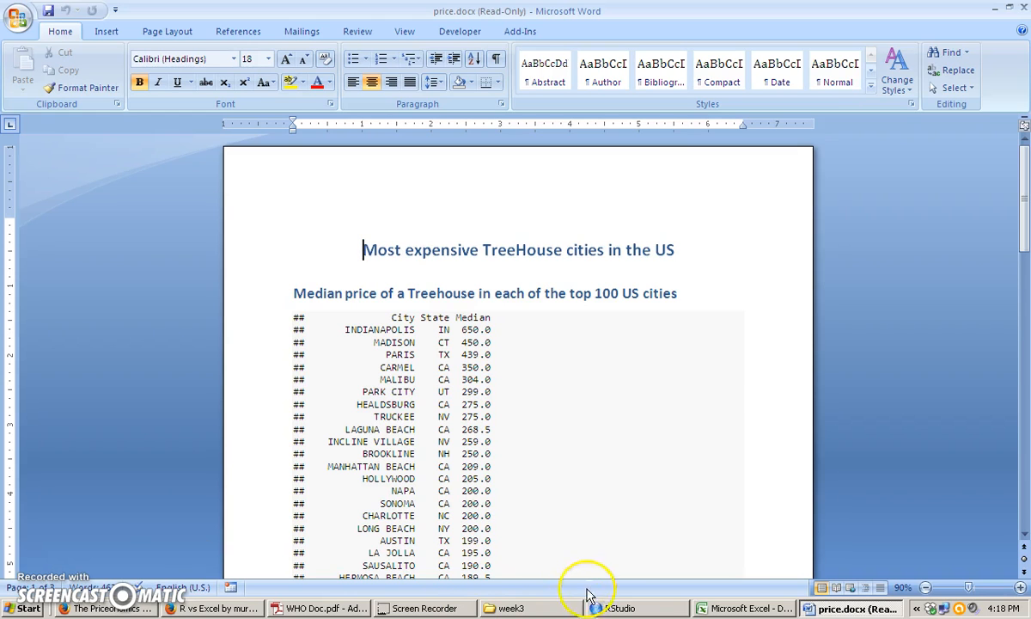
# Switch from the knitted Word report back to RStudio and look over the commands in price.Rmd.
pyautogui.click(620, 610)
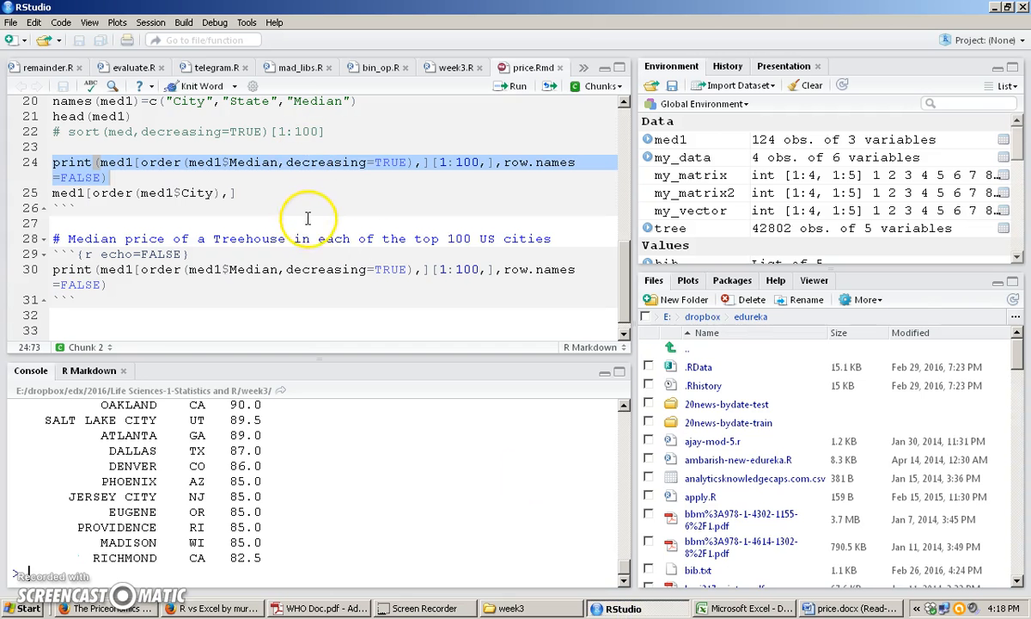
pyautogui.scroll(2, 307, 218)
pyautogui.scroll(3, 308, 217)
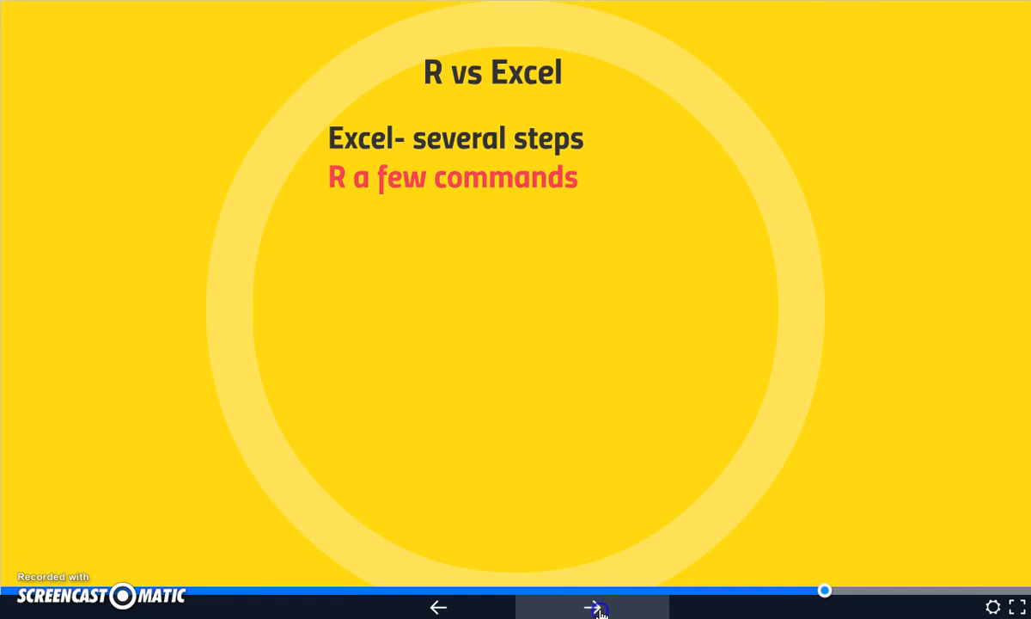
pyautogui.click(594, 608)
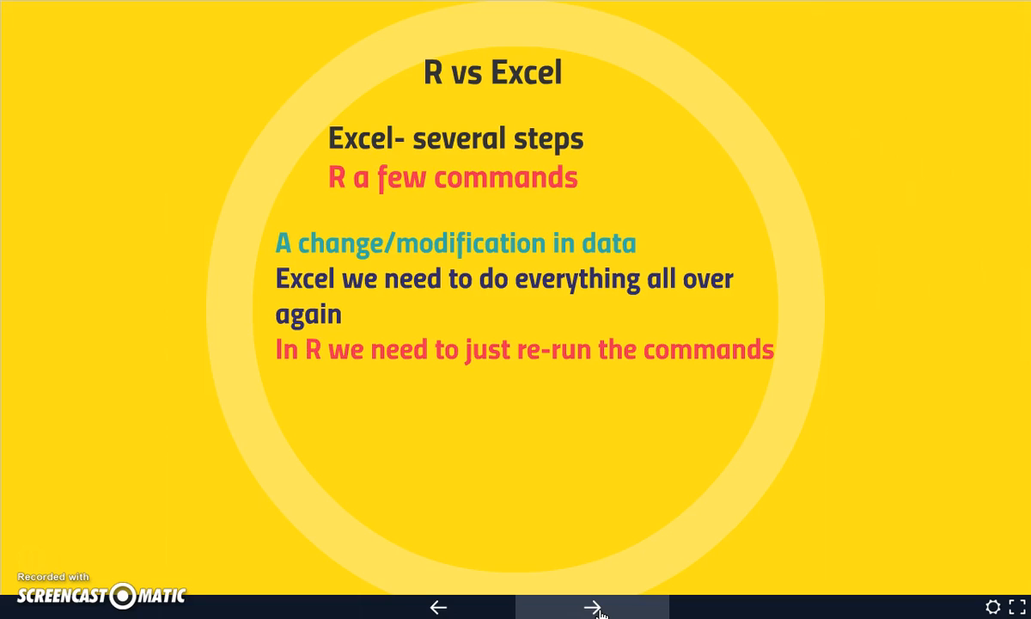
pyautogui.click(599, 612)
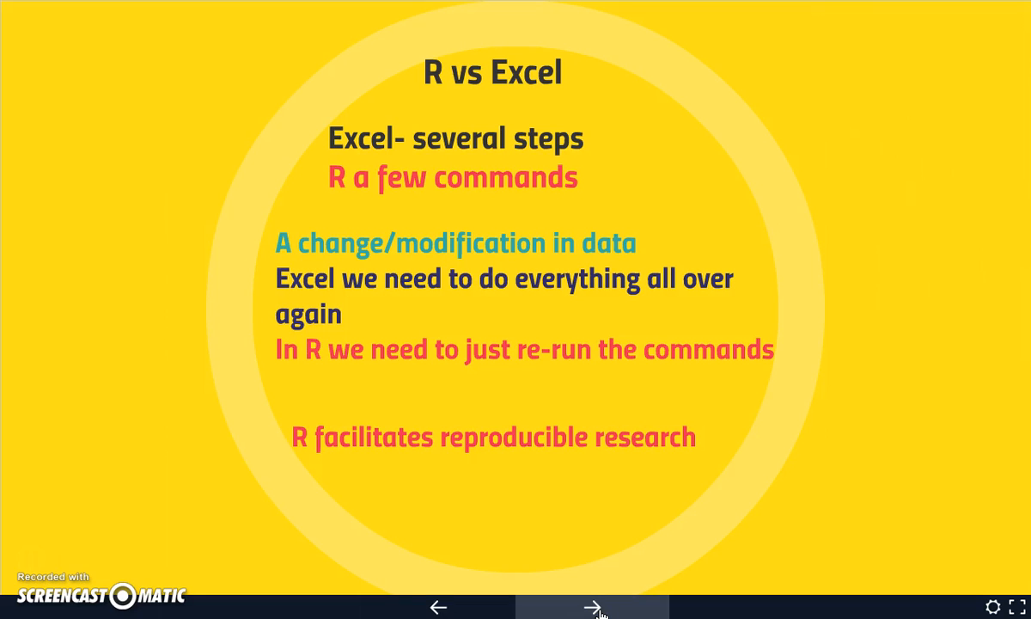
pyautogui.click(594, 608)
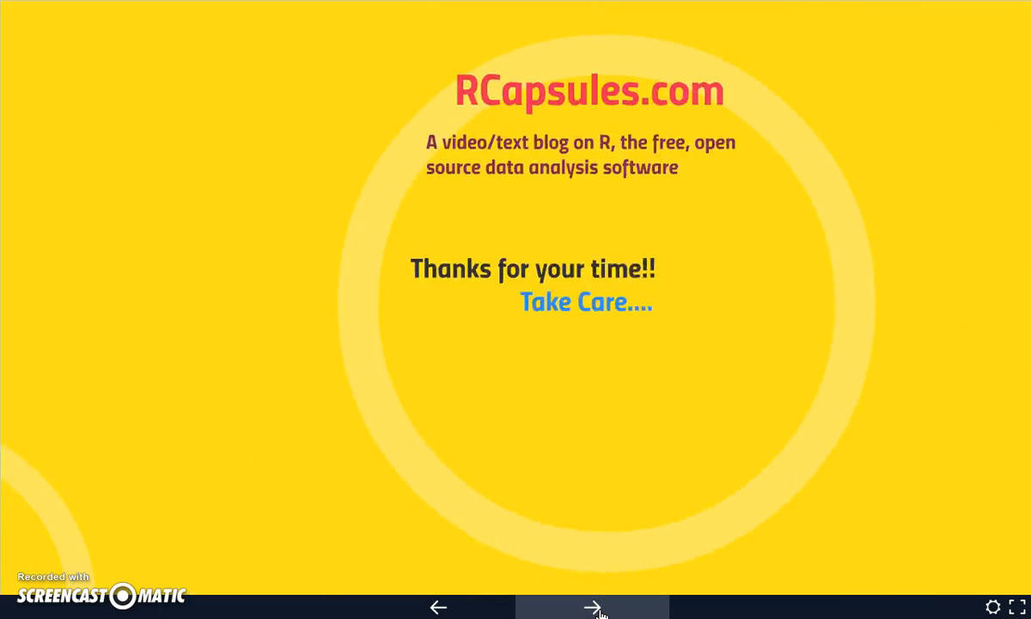